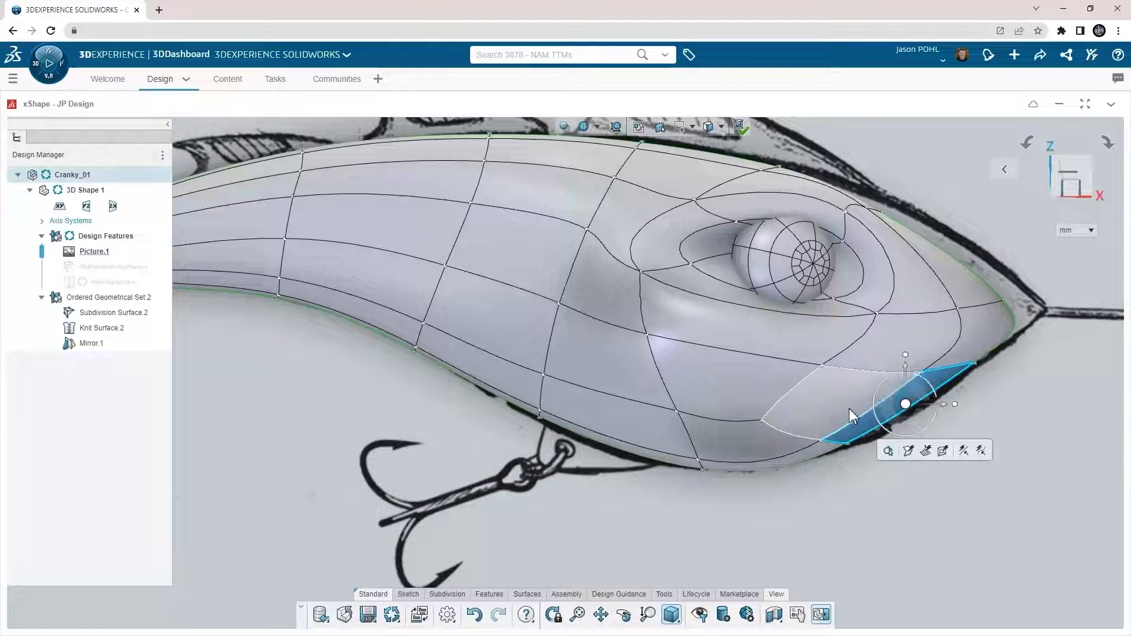
# - Inset the mouth faces along the lower side of the head and raise the two control points at the mouth's rear corner
pyautogui.keyDown('ctrl'); pyautogui.click(758, 384); pyautogui.keyUp('ctrl')
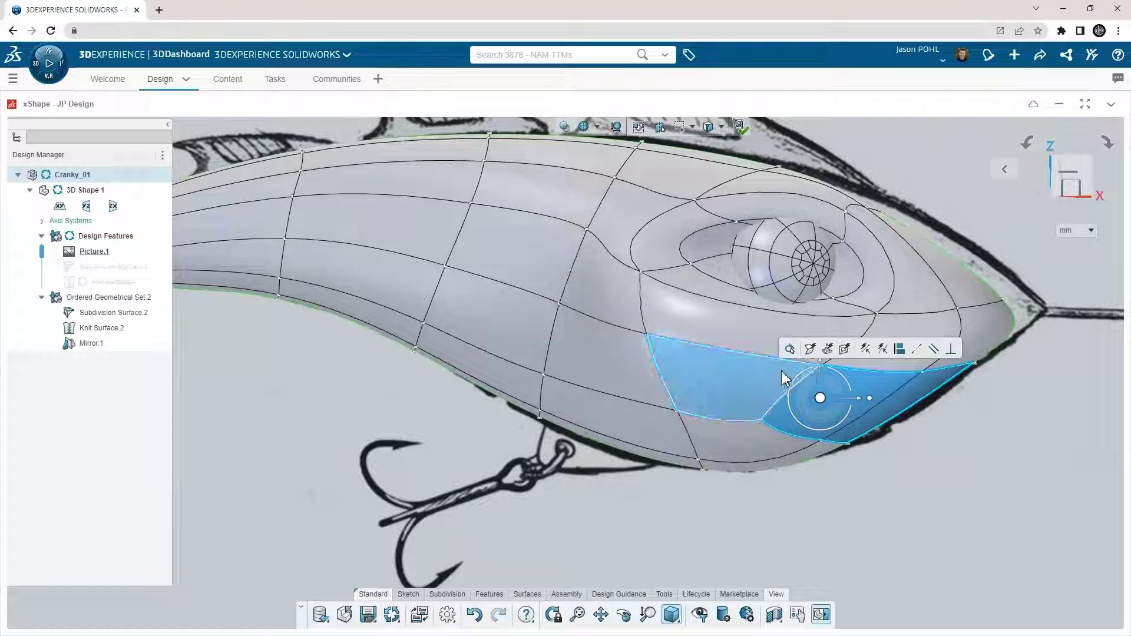
pyautogui.click(845, 349)
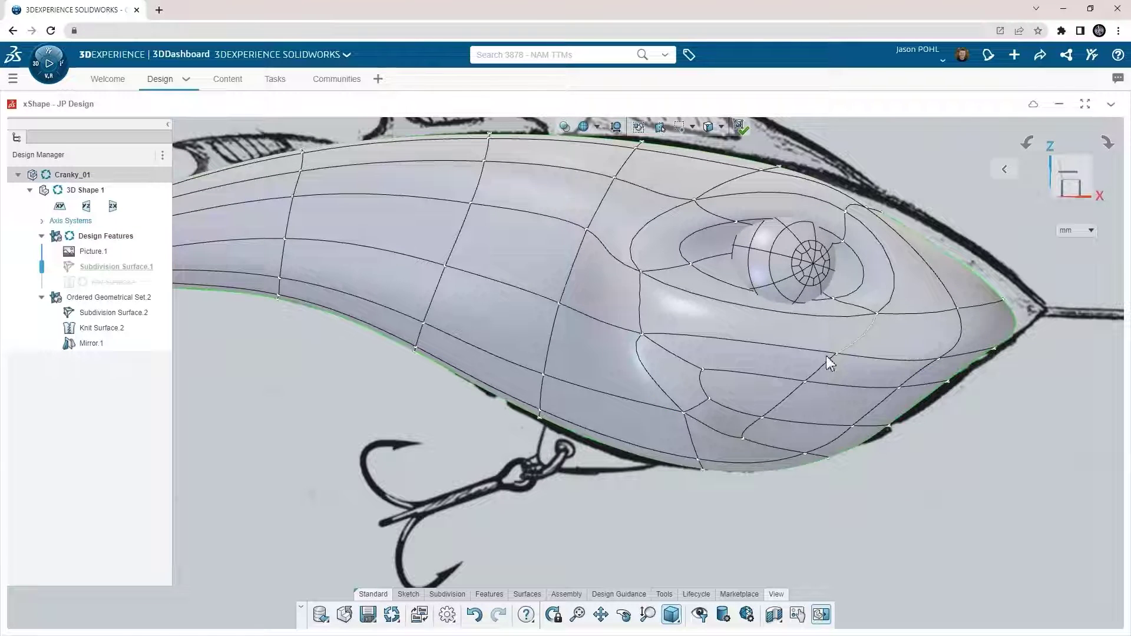
pyautogui.click(643, 332)
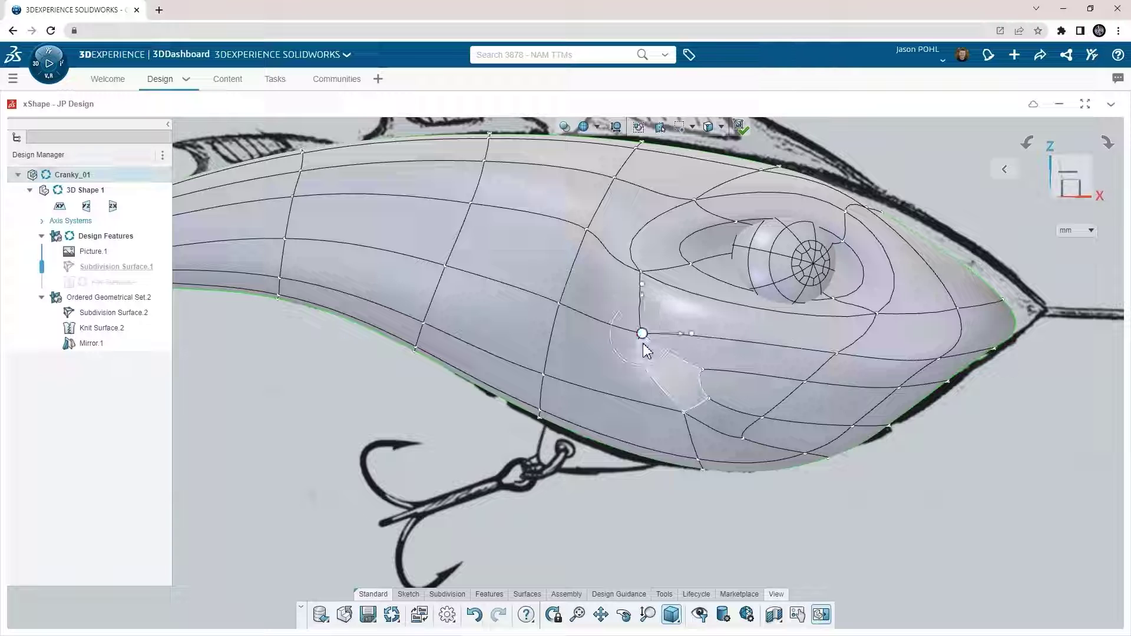
pyautogui.keyDown('ctrl'); pyautogui.click(703, 369); pyautogui.keyUp('ctrl')
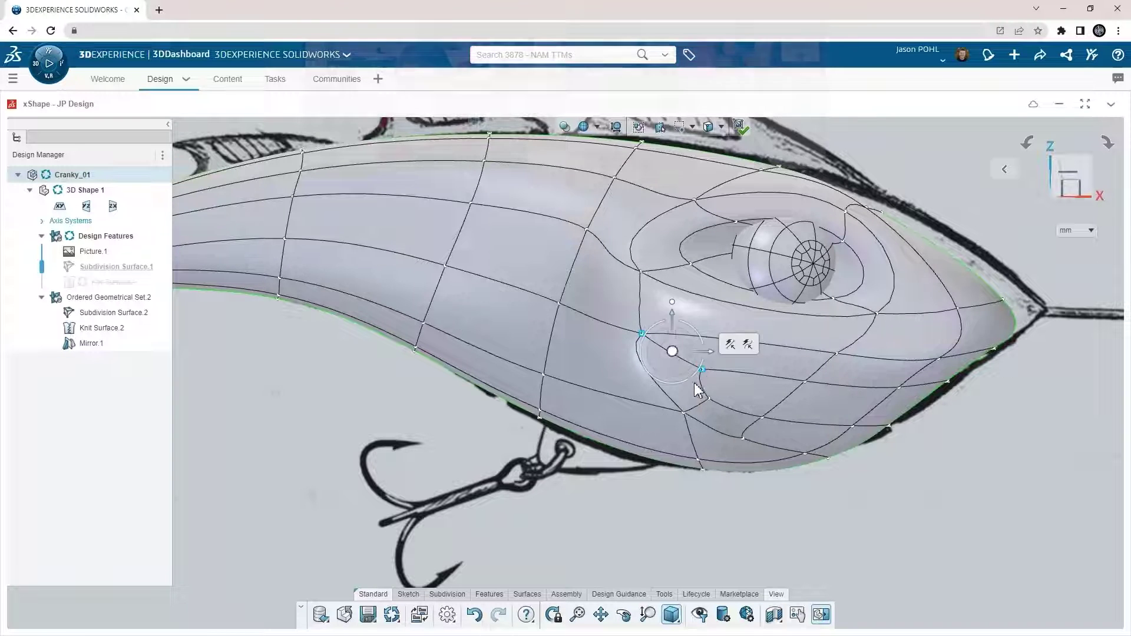
pyautogui.moveTo(672, 351); pyautogui.dragTo(665, 285)
# - Reposition individual control points around the cheek, mouth corner and upper mouth edge to shape the smile line below the eye
pyautogui.scroll(3, 667, 286)
pyautogui.click(781, 234)
pyautogui.moveTo(887, 249); pyautogui.dragTo(878, 255)
pyautogui.scroll(-3, 881, 260)
pyautogui.moveTo(642, 251); pyautogui.dragTo(617, 237)
pyautogui.moveTo(628, 299); pyautogui.dragTo(627, 260)
pyautogui.moveTo(812, 344); pyautogui.dragTo(815, 361)
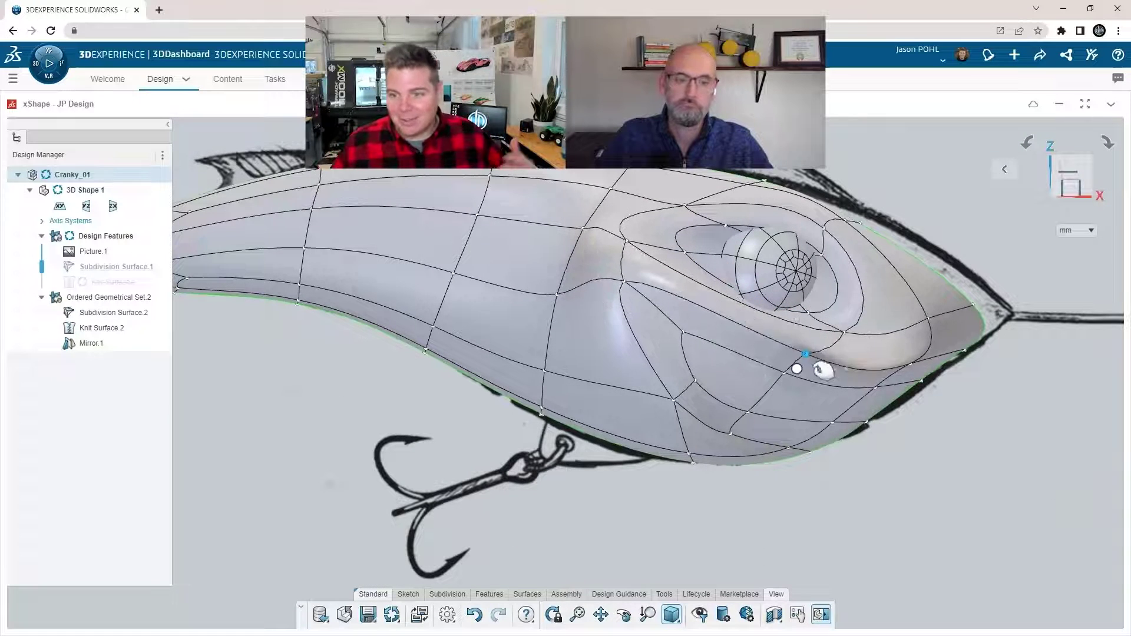
# - Move the control points at the front and along the lower edge of the mouth to refine its opening
pyautogui.moveTo(912, 361); pyautogui.dragTo(930, 382)
pyautogui.click(786, 371)
pyautogui.moveTo(793, 371); pyautogui.dragTo(774, 413)
pyautogui.scroll(-5, 783, 461)
pyautogui.scroll(1, 836, 501)
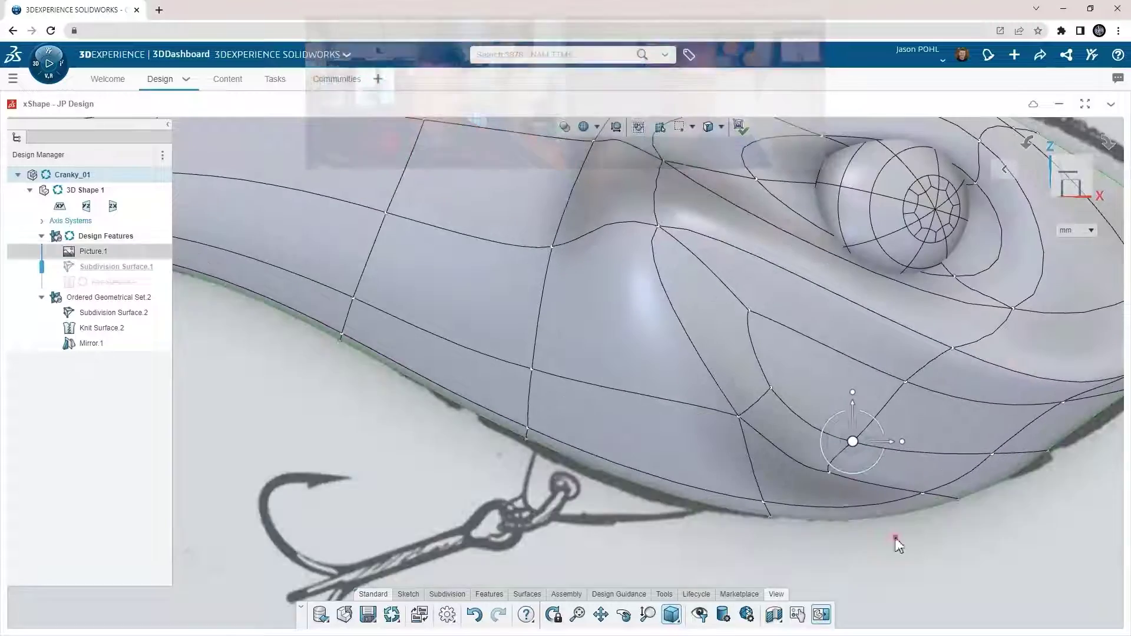
pyautogui.moveTo(881, 440); pyautogui.dragTo(856, 472)
# - Extrude the band of faces running around the upper edge, rear corner and lower edge of the mouth to form lips
pyautogui.scroll(7, 857, 472)
pyautogui.moveTo(736, 371); pyautogui.dragTo(708, 377, button='middle')
pyautogui.click(709, 377)
pyautogui.scroll(2, 709, 377)
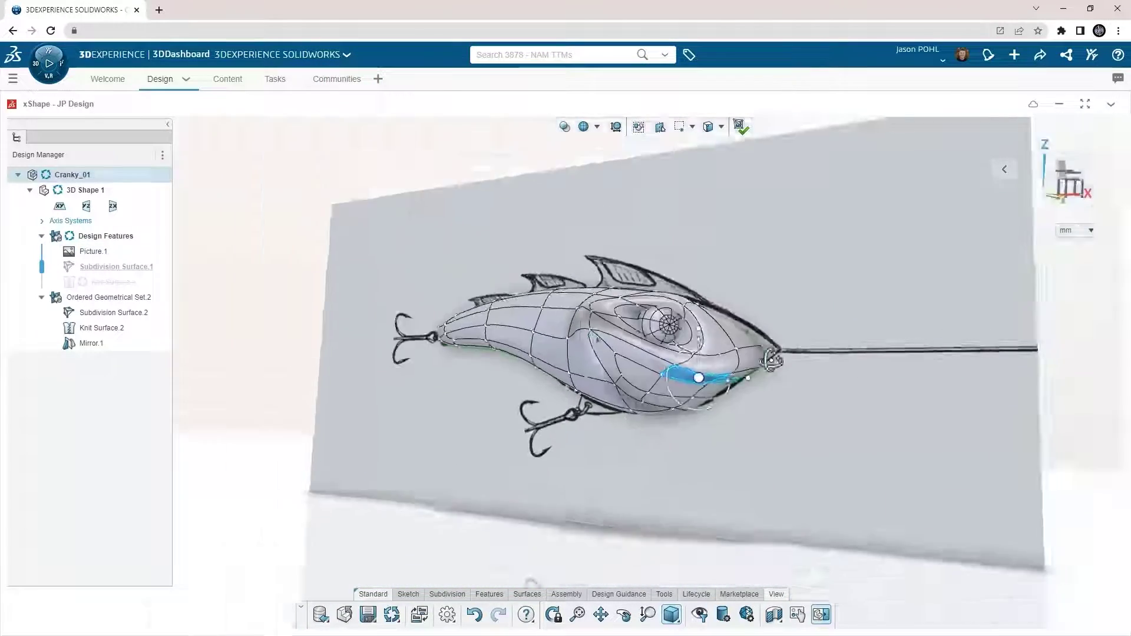
pyautogui.scroll(-4, 698, 378)
pyautogui.keyDown('ctrl'); pyautogui.click(853, 382); pyautogui.keyUp('ctrl')
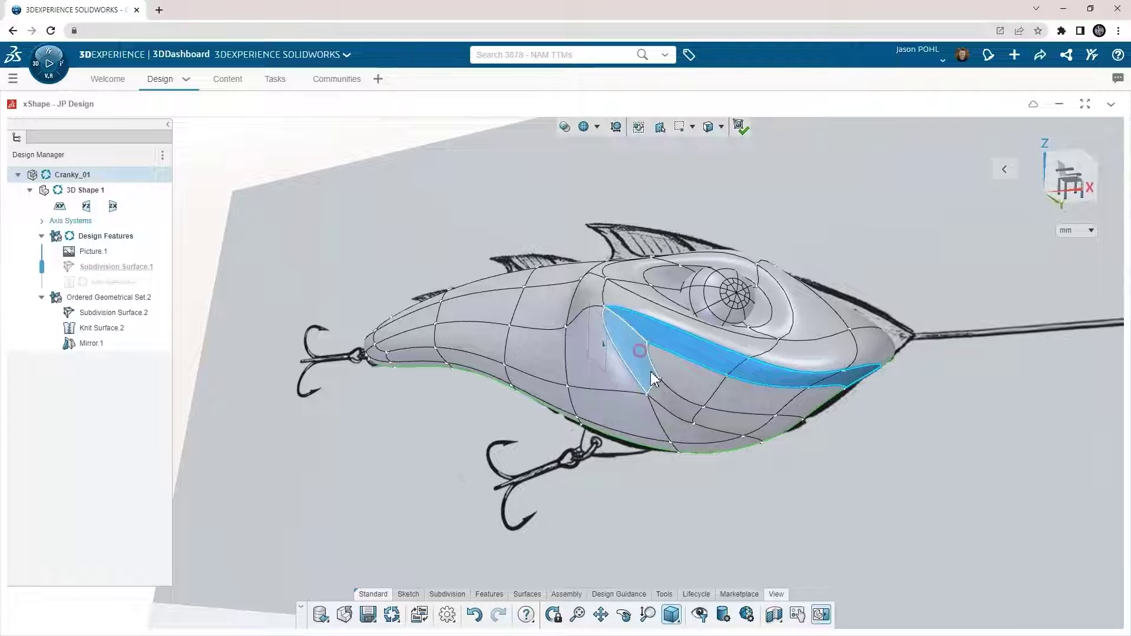
pyautogui.keyDown('ctrl'); pyautogui.click(774, 432); pyautogui.keyUp('ctrl')
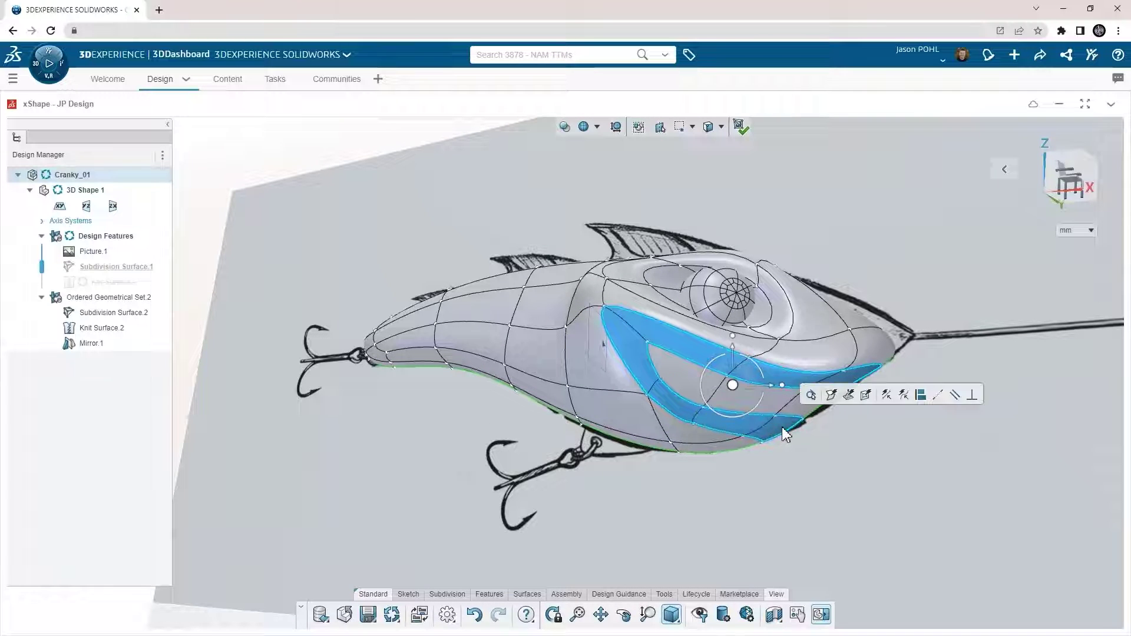
pyautogui.click(850, 394)
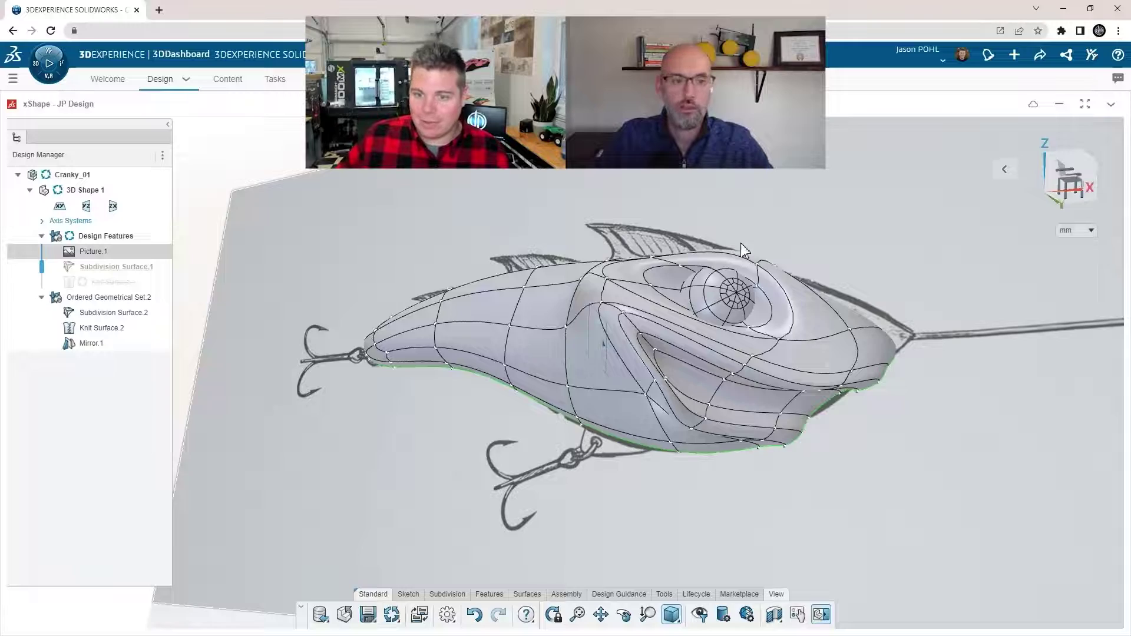
# - Reshape the lower lip and mouth corner by moving the lip edges and the cheek face just below them
pyautogui.moveTo(742, 250); pyautogui.dragTo(733, 375, button='middle')
pyautogui.scroll(-2, 731, 378)
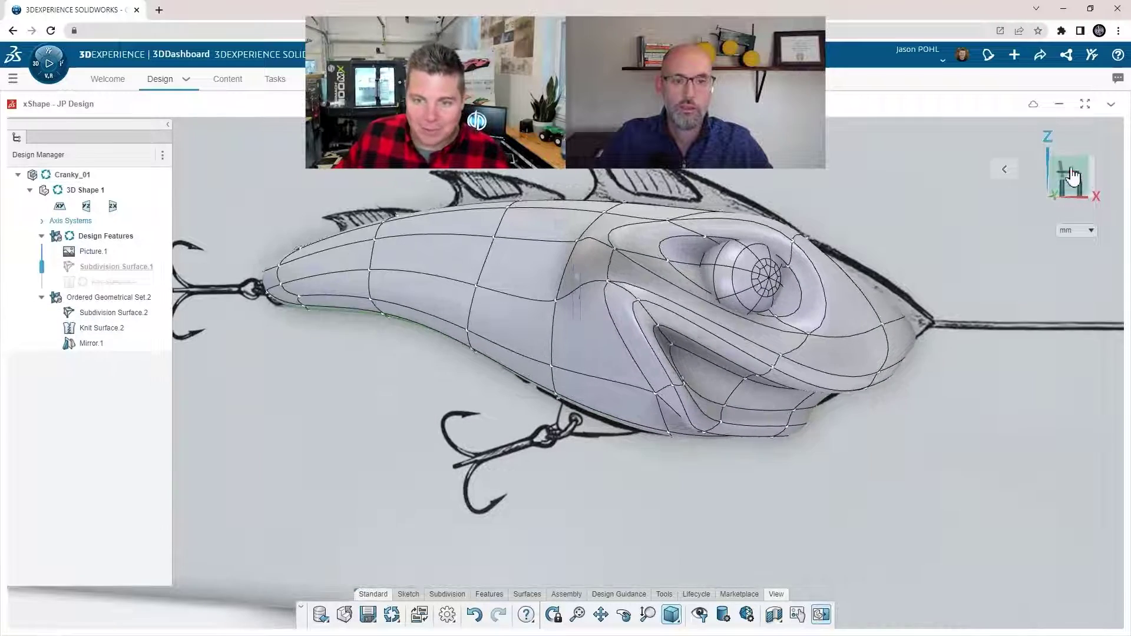
pyautogui.scroll(5, 714, 419)
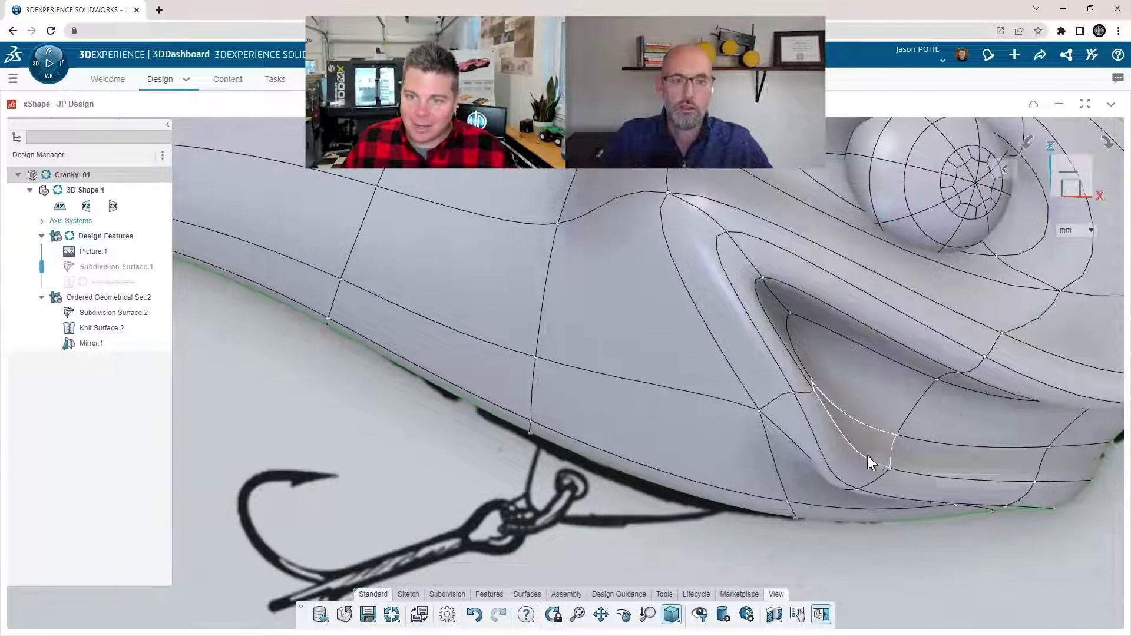
pyautogui.click(883, 480)
pyautogui.scroll(2, 910, 485)
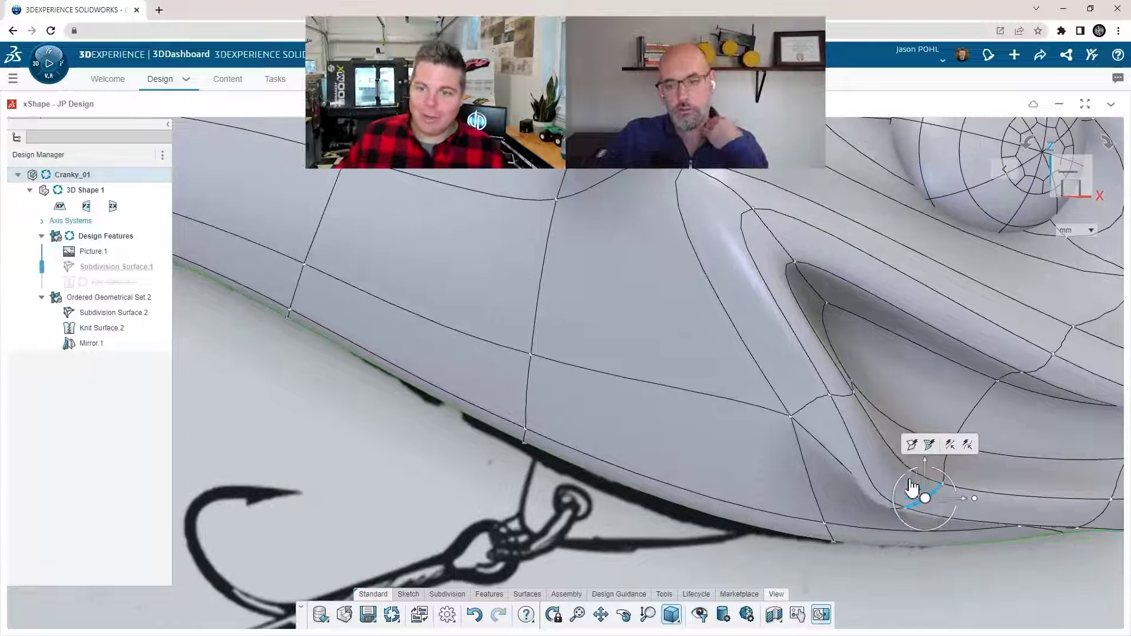
pyautogui.moveTo(930, 494); pyautogui.dragTo(980, 441)
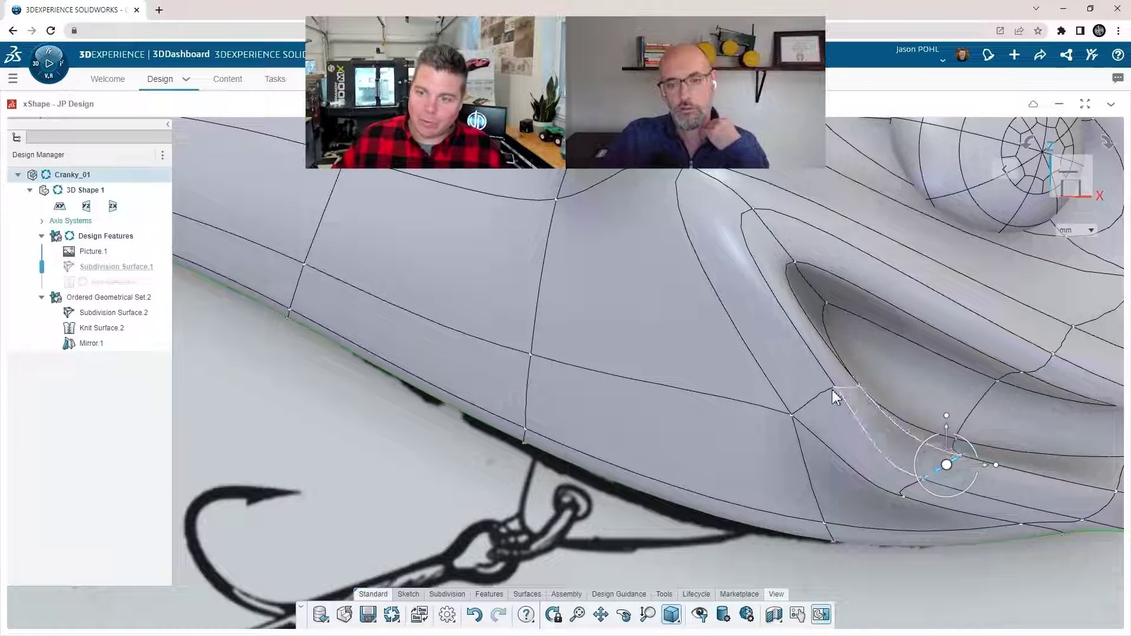
pyautogui.click(834, 389)
pyautogui.moveTo(842, 389); pyautogui.dragTo(775, 407)
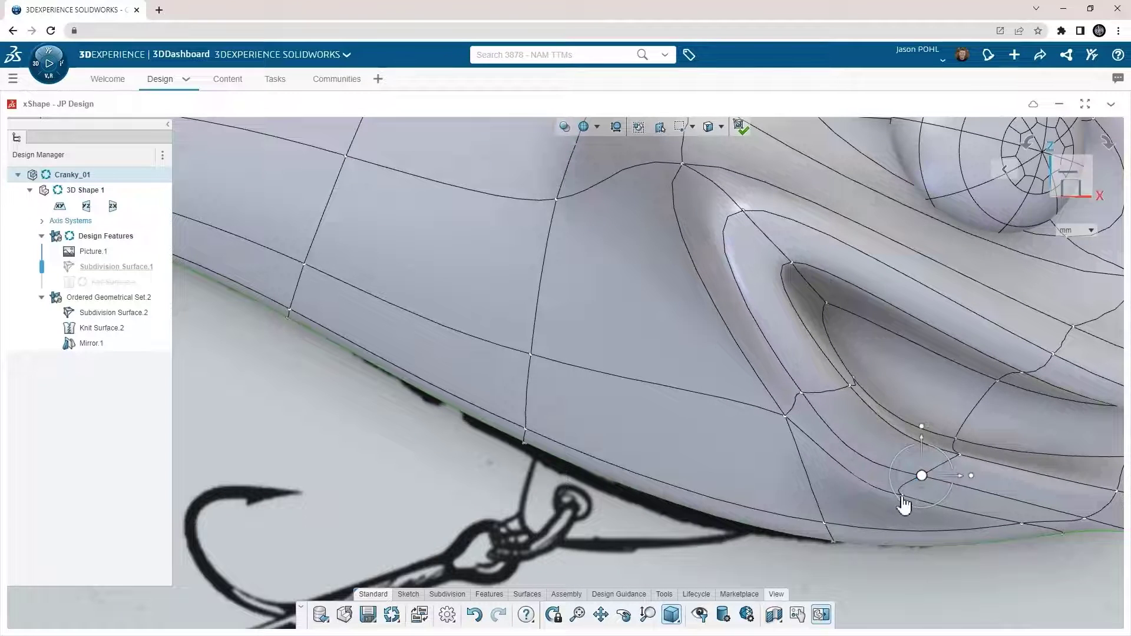
pyautogui.click(847, 498)
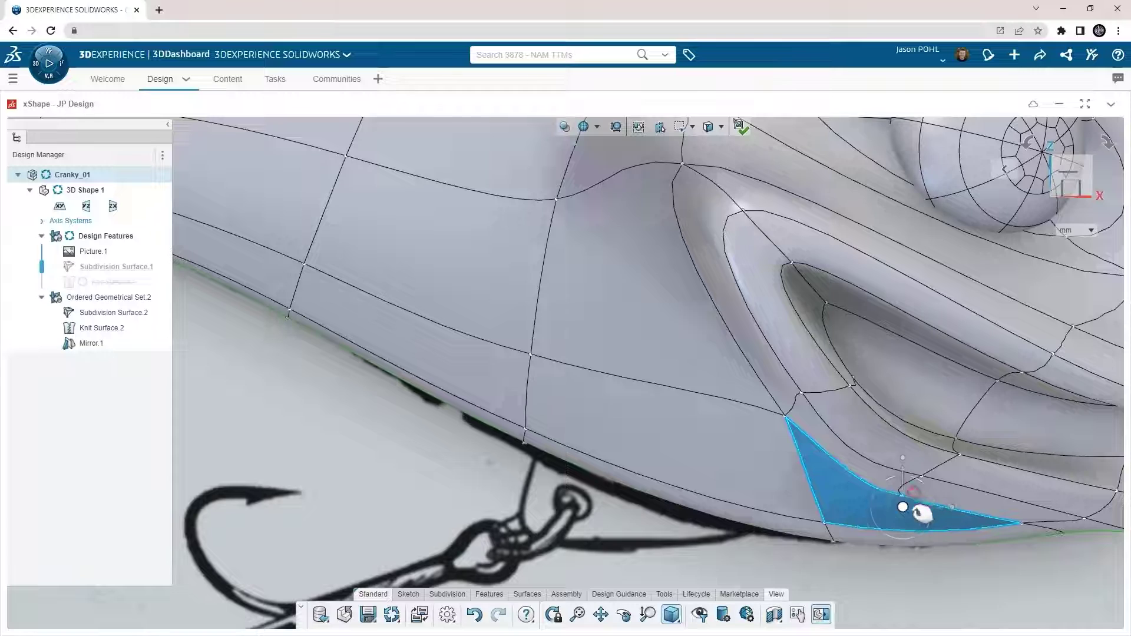
pyautogui.moveTo(922, 514); pyautogui.dragTo(909, 492)
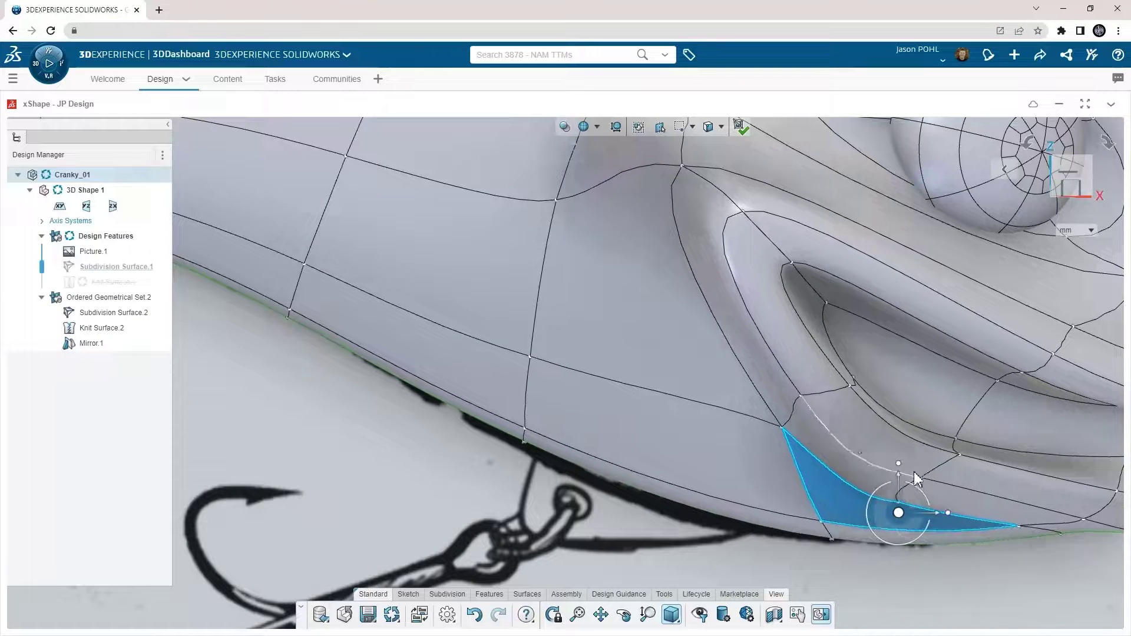
# - Select the lip faces along the upper edge and rear corner of the mouth and reposition them together
pyautogui.scroll(-6, 876, 449)
pyautogui.scroll(2, 774, 406)
pyautogui.click(681, 307)
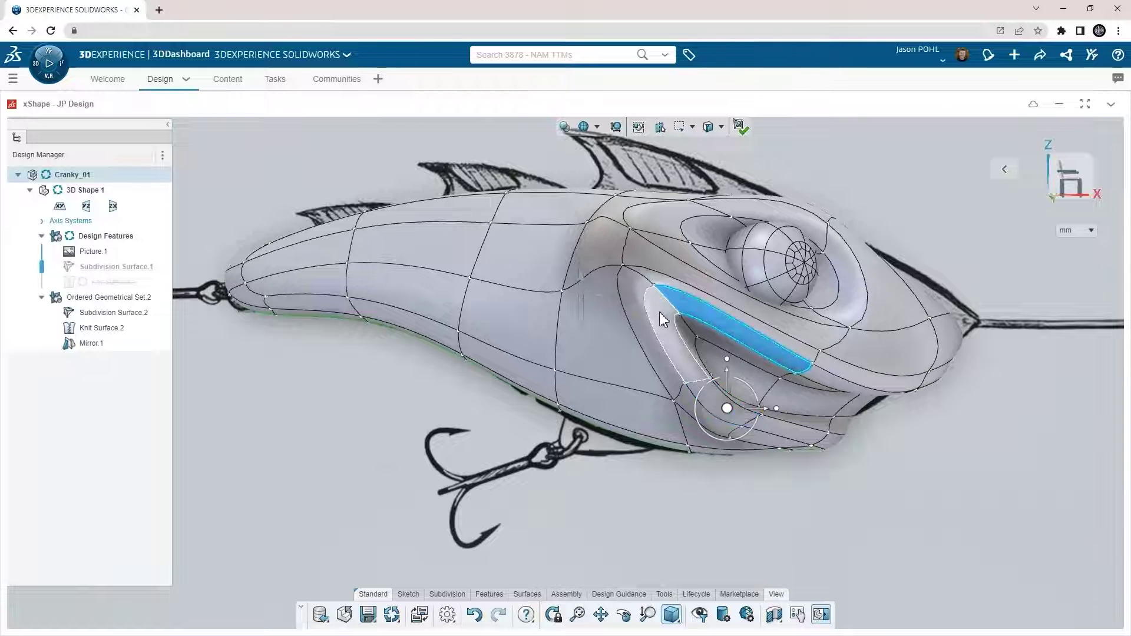
pyautogui.keyDown('ctrl'); pyautogui.click(838, 387); pyautogui.keyUp('ctrl')
pyautogui.keyDown('ctrl'); pyautogui.click(719, 409); pyautogui.keyUp('ctrl')
pyautogui.moveTo(720, 409); pyautogui.dragTo(695, 288, button='middle')
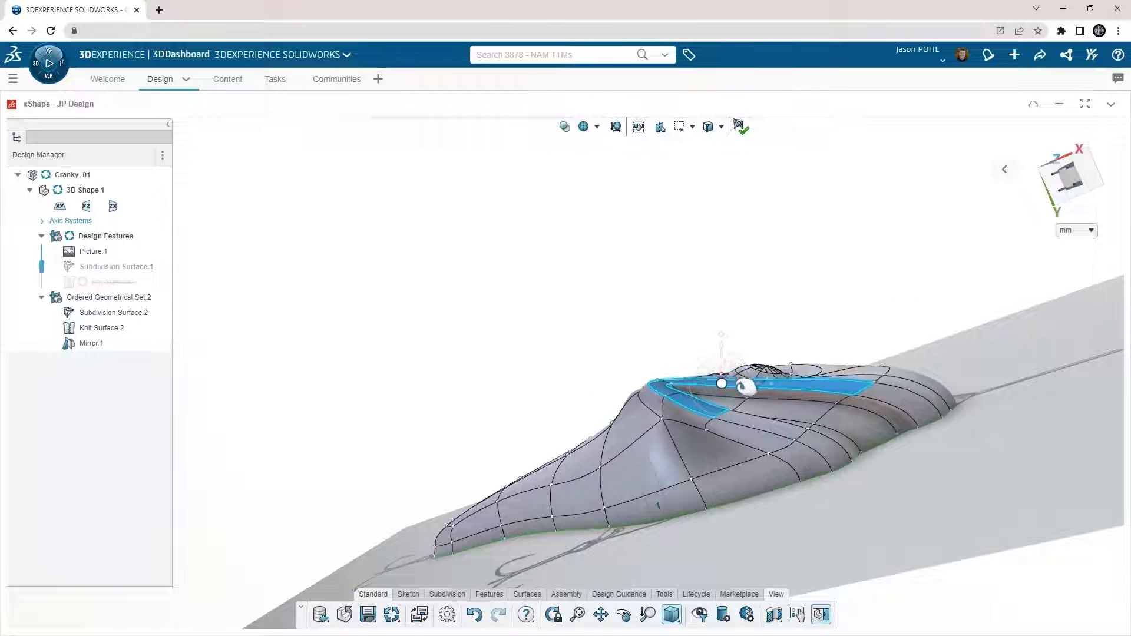
# - Reshape the cheek by moving the edges behind the mouth corner and adjust the lip face beside it
pyautogui.click(642, 404)
pyautogui.scroll(2, 624, 436)
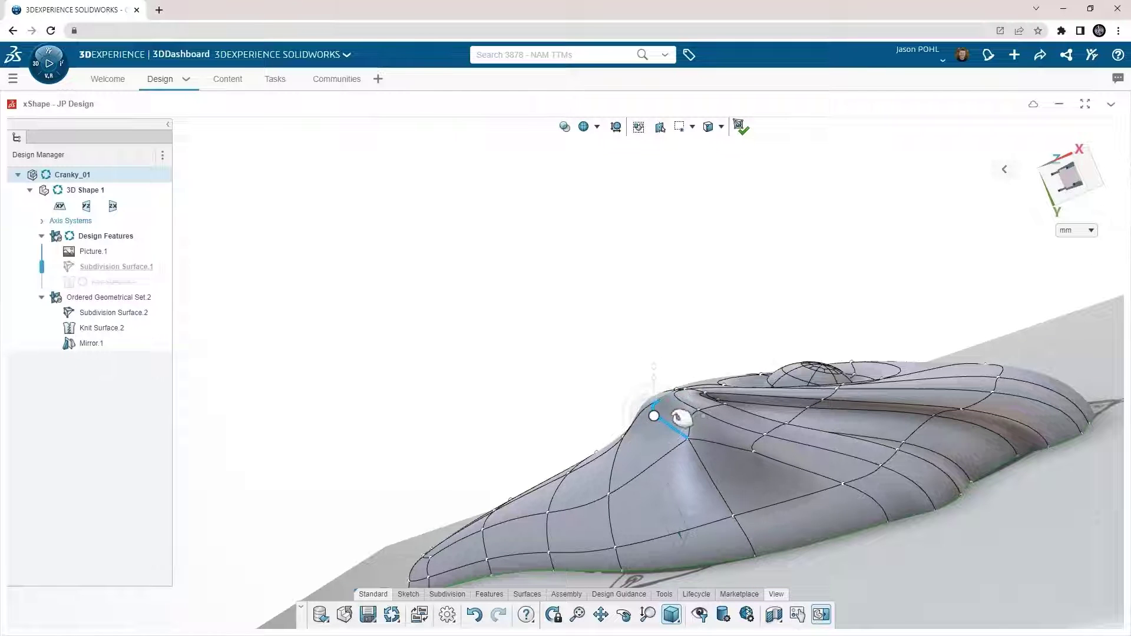
pyautogui.moveTo(743, 322); pyautogui.dragTo(697, 441, button='middle')
pyautogui.click(713, 465)
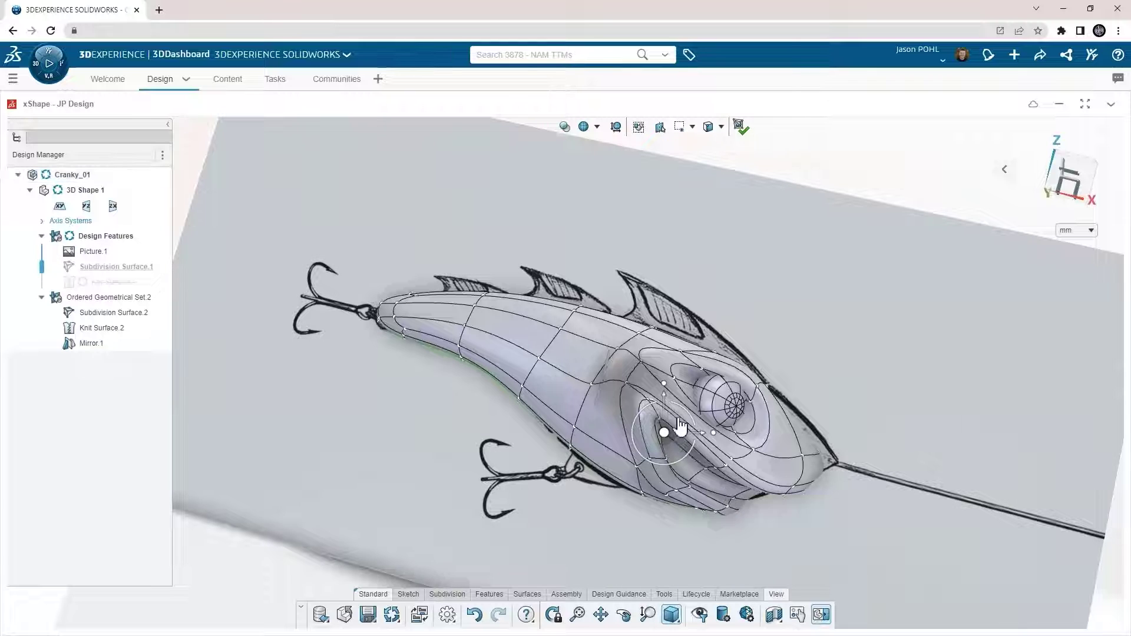
# - Adjust the control points on the snout tip's outline and pull the front of the eye socket toward the snout
pyautogui.click(1073, 188)
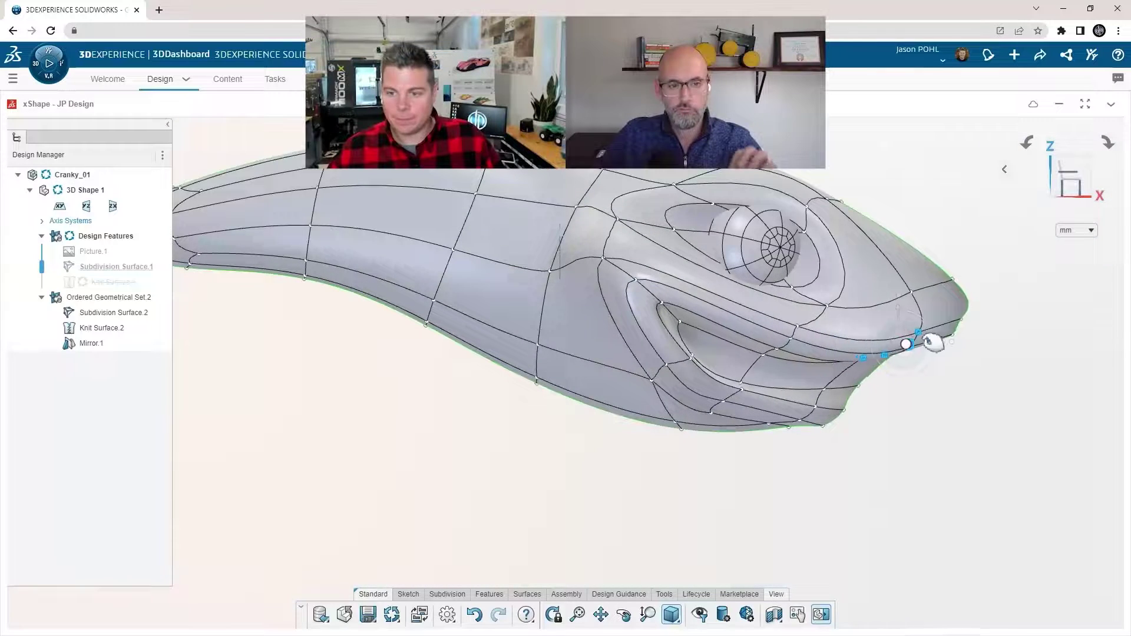
pyautogui.click(963, 319)
pyautogui.moveTo(986, 317); pyautogui.dragTo(999, 337)
pyautogui.click(953, 279)
pyautogui.moveTo(965, 275); pyautogui.dragTo(973, 286)
pyautogui.doubleClick(811, 218)
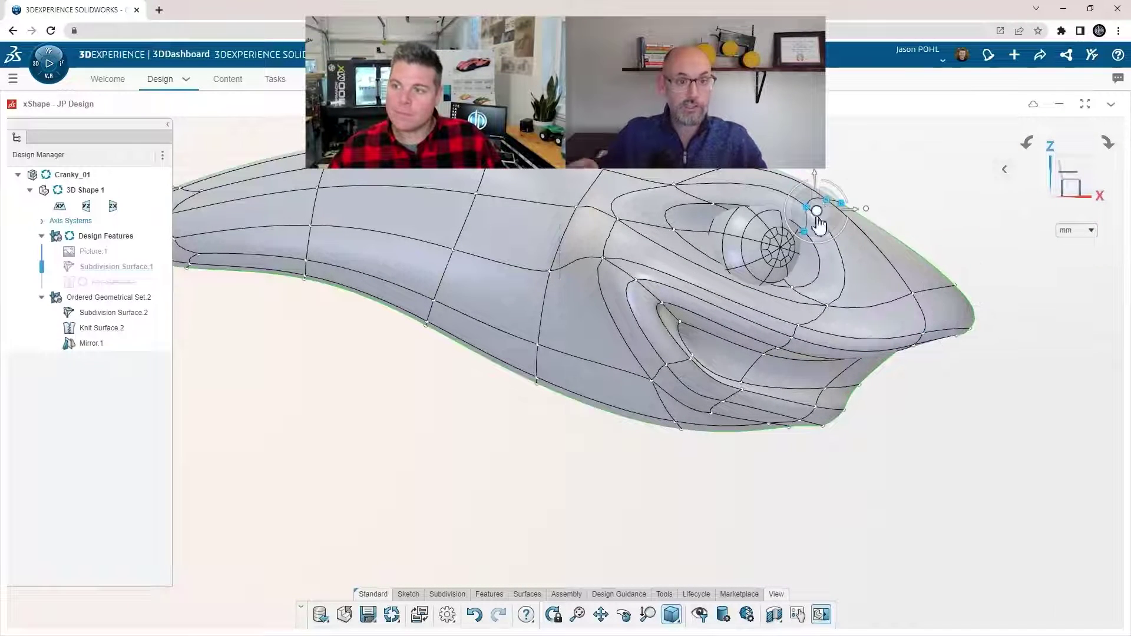
pyautogui.moveTo(834, 205); pyautogui.dragTo(852, 197)
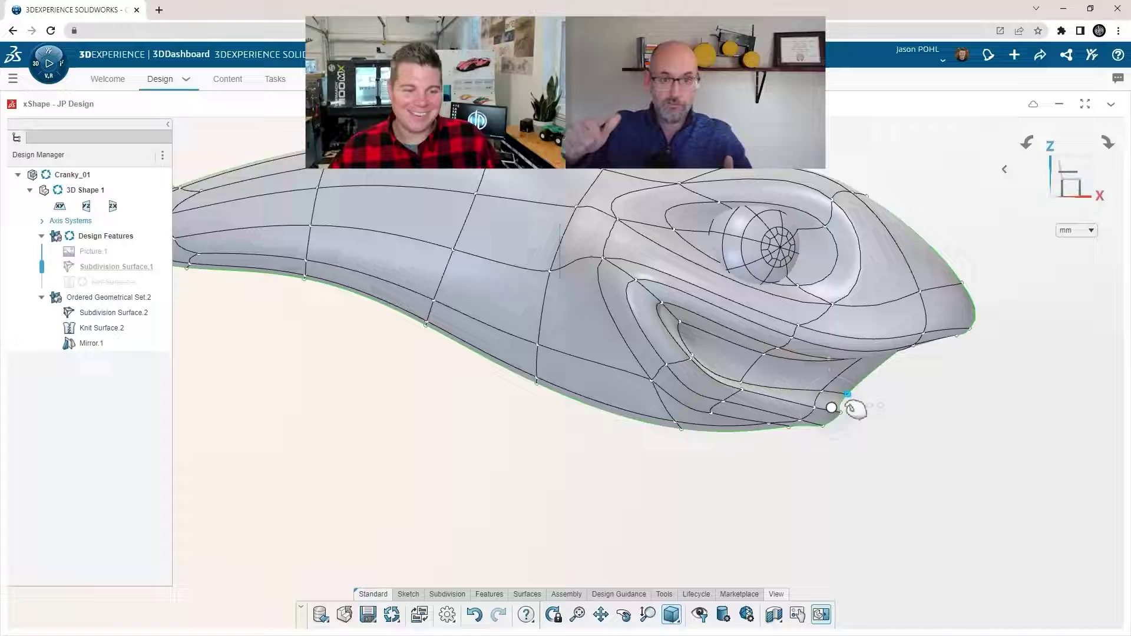
# - Refine the lower lip by shifting its edges and control points, and rotate the inner mouth face near the corner
pyautogui.scroll(3, 837, 398)
pyautogui.click(886, 397)
pyautogui.scroll(3, 883, 404)
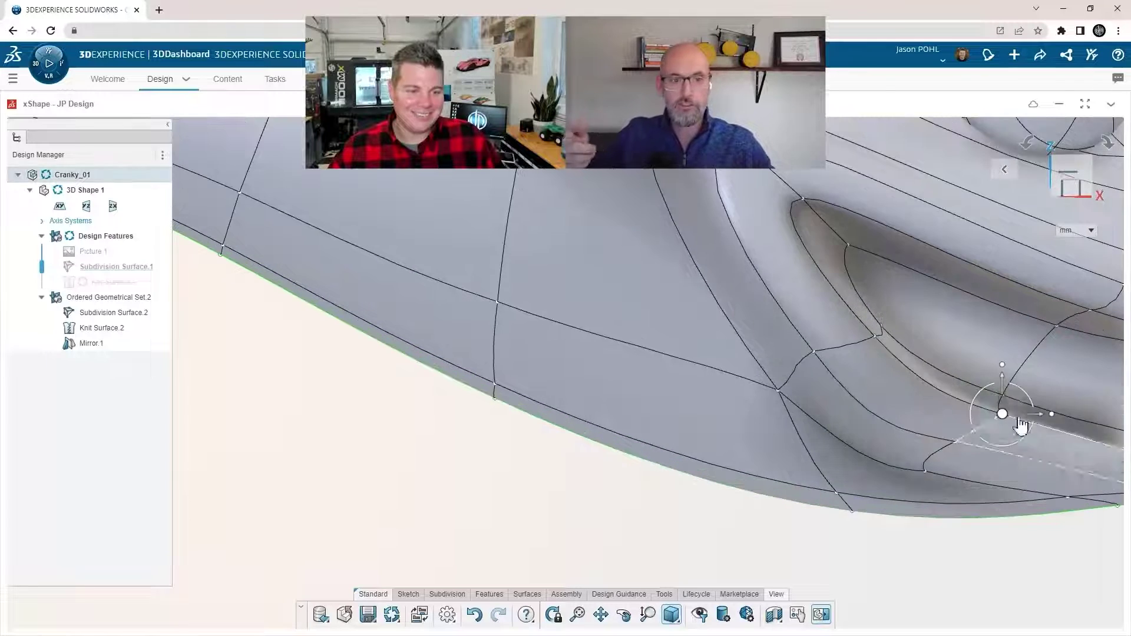
pyautogui.moveTo(1015, 419); pyautogui.dragTo(999, 423)
pyautogui.click(872, 336)
pyautogui.click(925, 307)
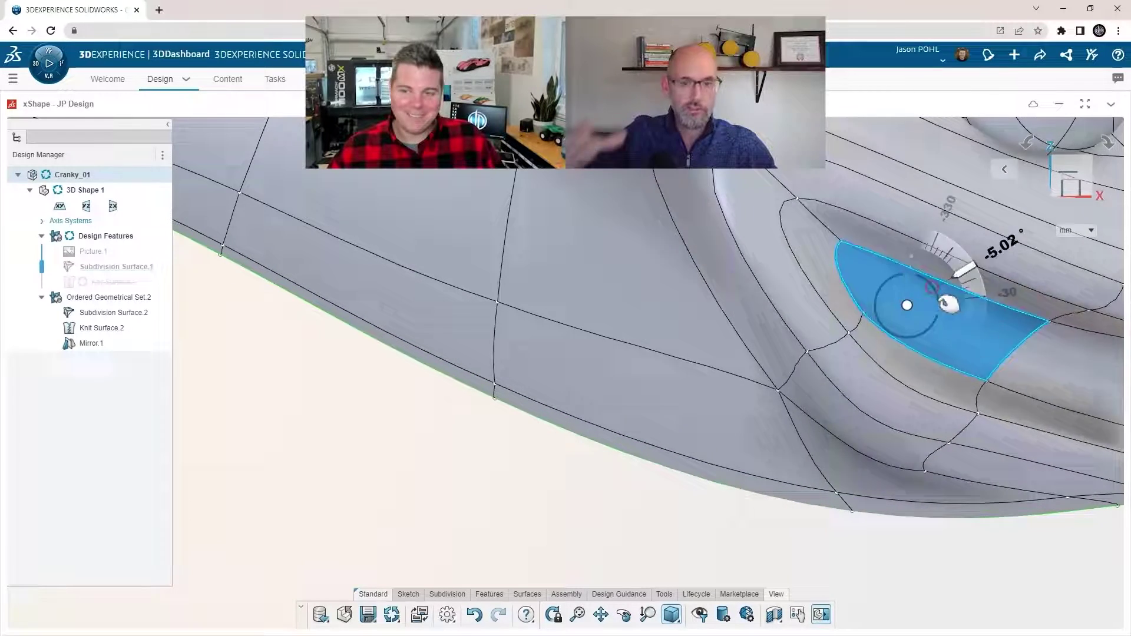
pyautogui.scroll(-5, 922, 478)
pyautogui.scroll(2, 923, 477)
pyautogui.moveTo(908, 456); pyautogui.dragTo(892, 468)
pyautogui.click(957, 454)
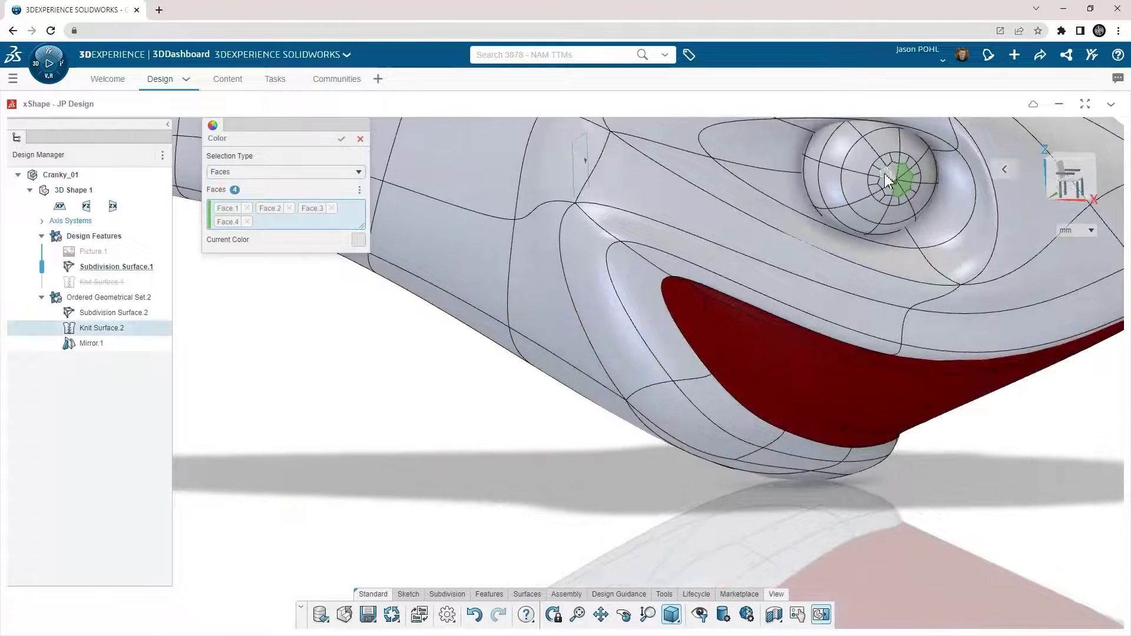
# - Select all the remaining pupil faces at the centre of the eye and colour them black
pyautogui.click(886, 179)
pyautogui.click(898, 171)
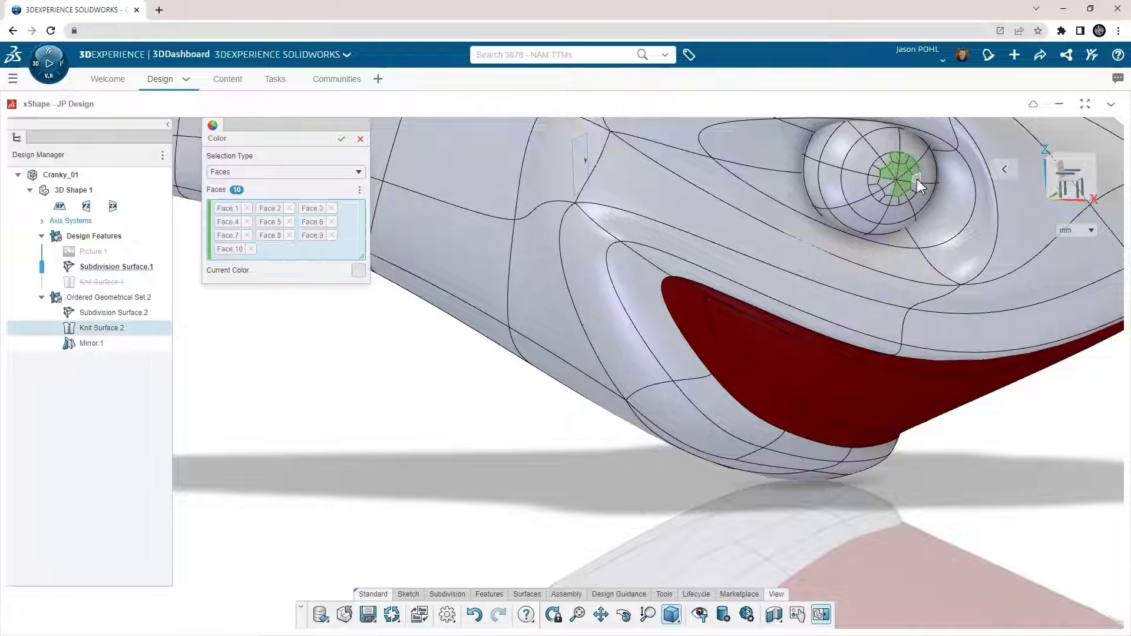
pyautogui.click(903, 202)
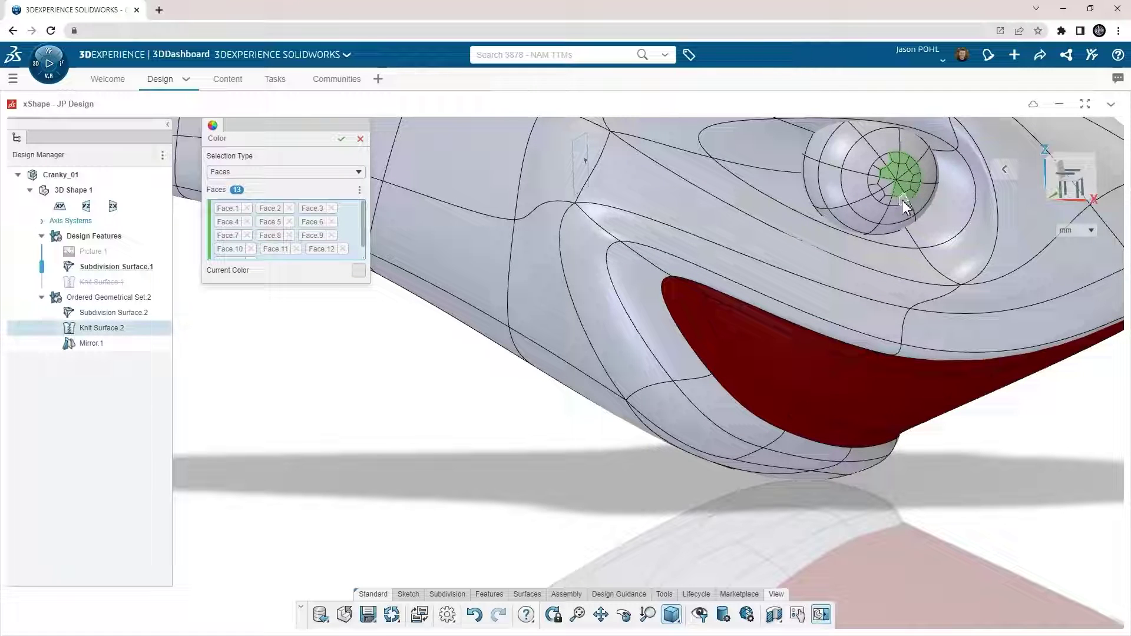
pyautogui.click(896, 202)
pyautogui.click(885, 183)
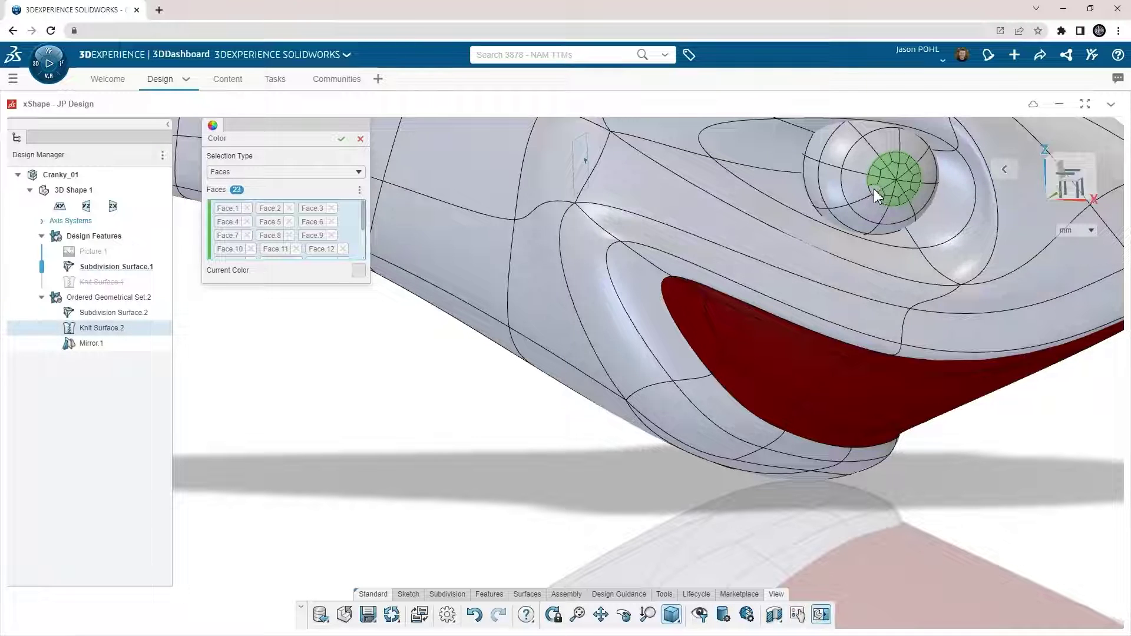
pyautogui.click(358, 271)
pyautogui.click(350, 374)
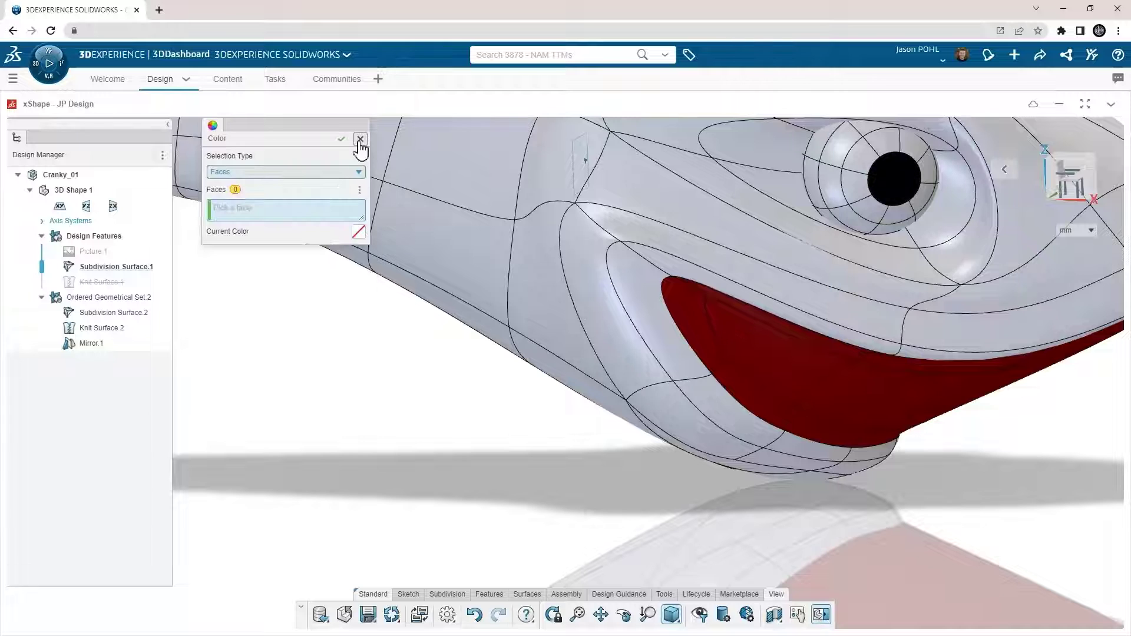
pyautogui.click(360, 139)
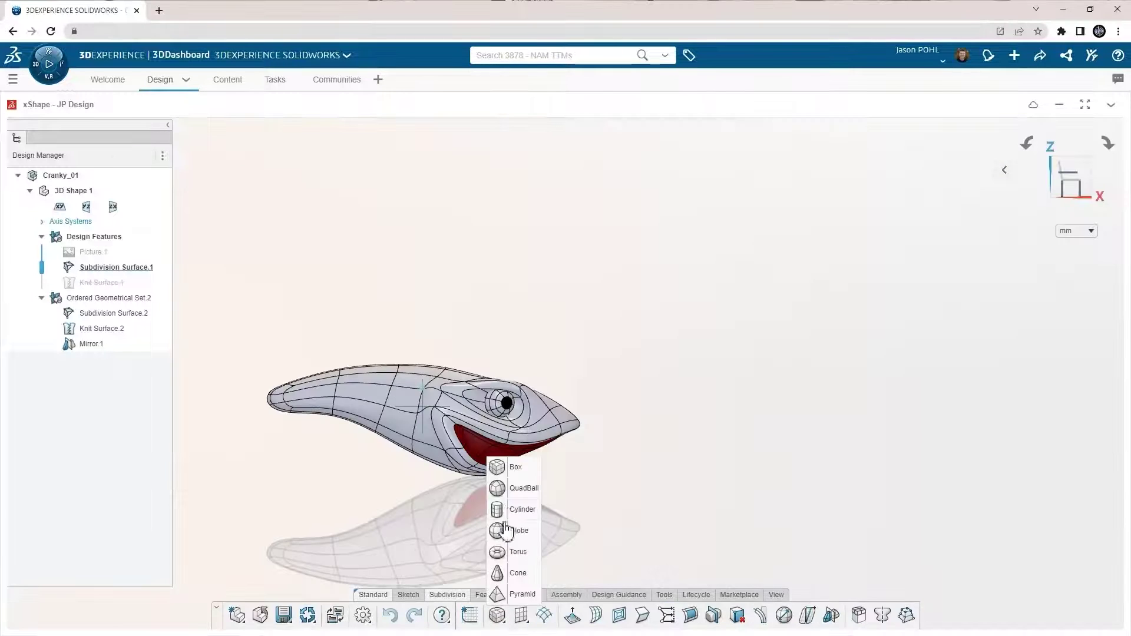
# - Create a midplane subdivision box scaled to 40 percent and place it in front of the lure's snout
pyautogui.click(512, 470)
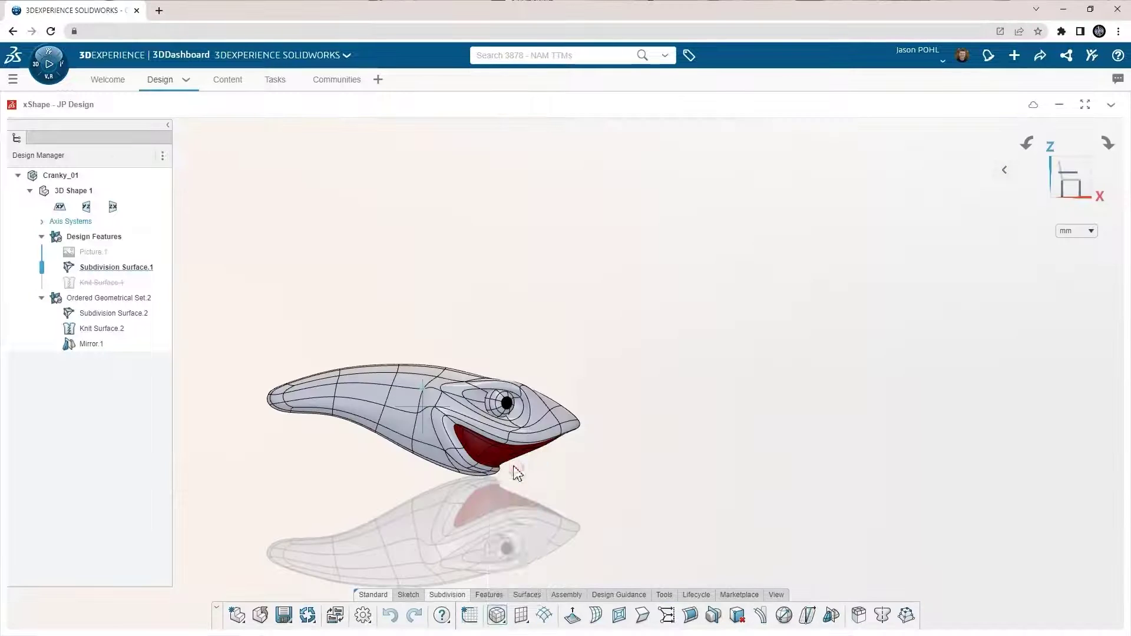
pyautogui.click(432, 337)
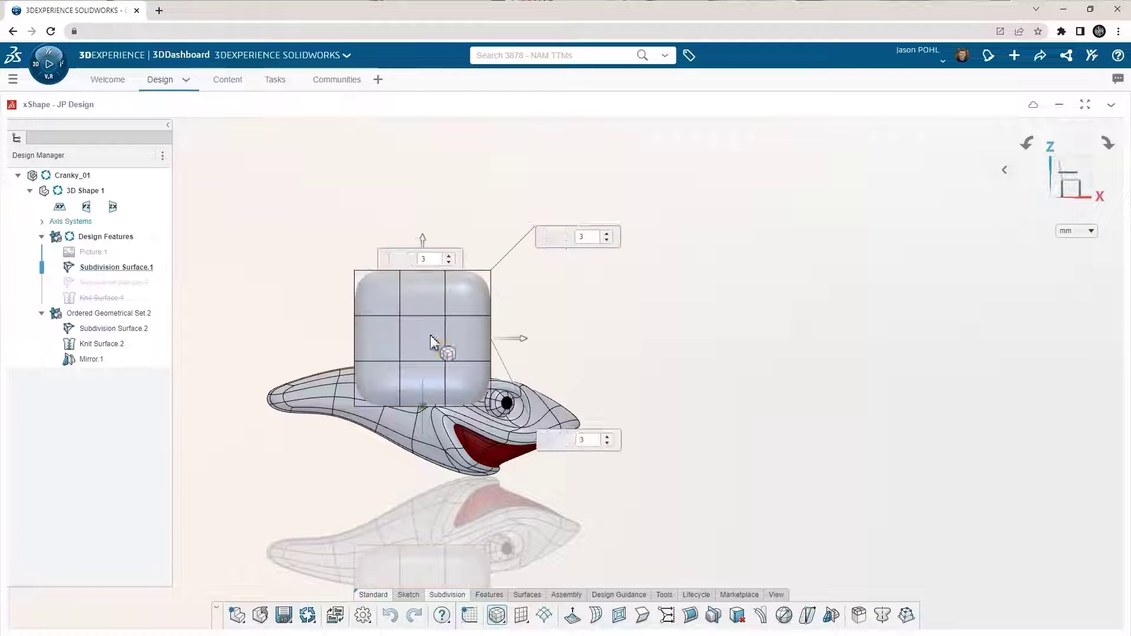
pyautogui.moveTo(243, 240); pyautogui.dragTo(222, 241)
pyautogui.click(227, 180)
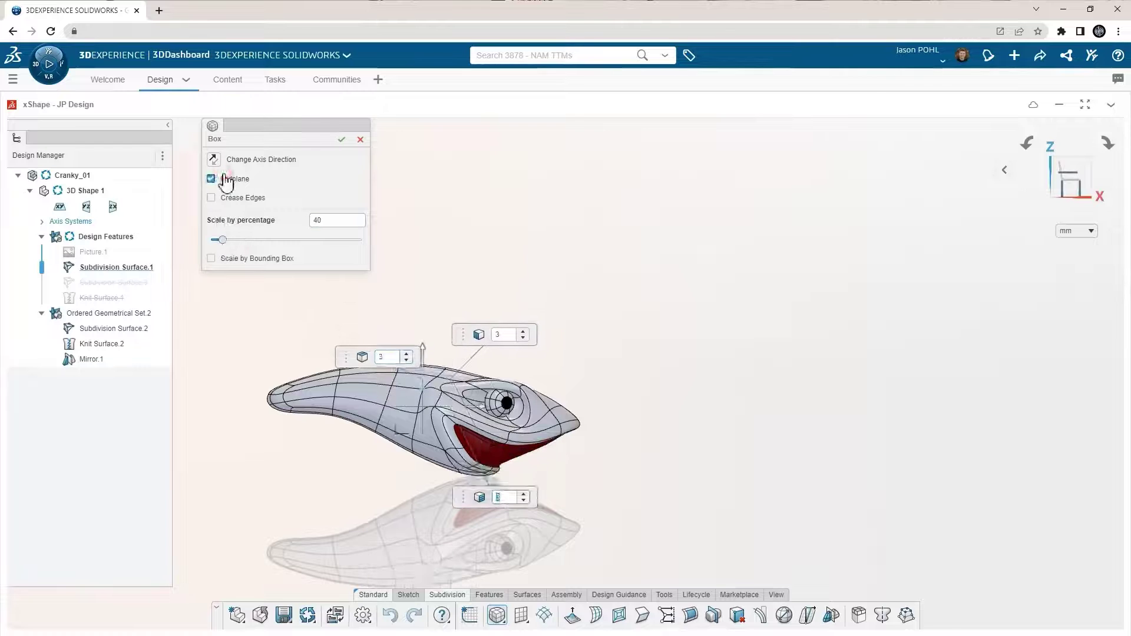
pyautogui.click(342, 140)
pyautogui.moveTo(408, 394); pyautogui.dragTo(645, 390)
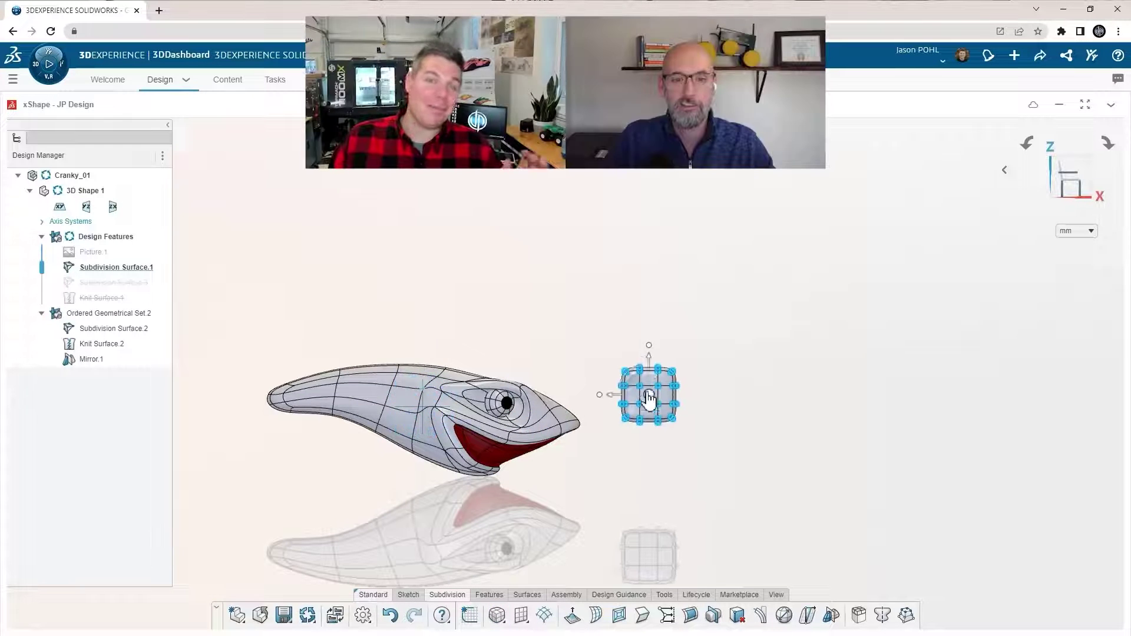
# - Shape the box into a pointed tooth by tapering its upper part and widening its base and middle rows
pyautogui.scroll(-3, 648, 390)
pyautogui.rightClick(648, 398)
pyautogui.moveTo(624, 323); pyautogui.dragTo(666, 271)
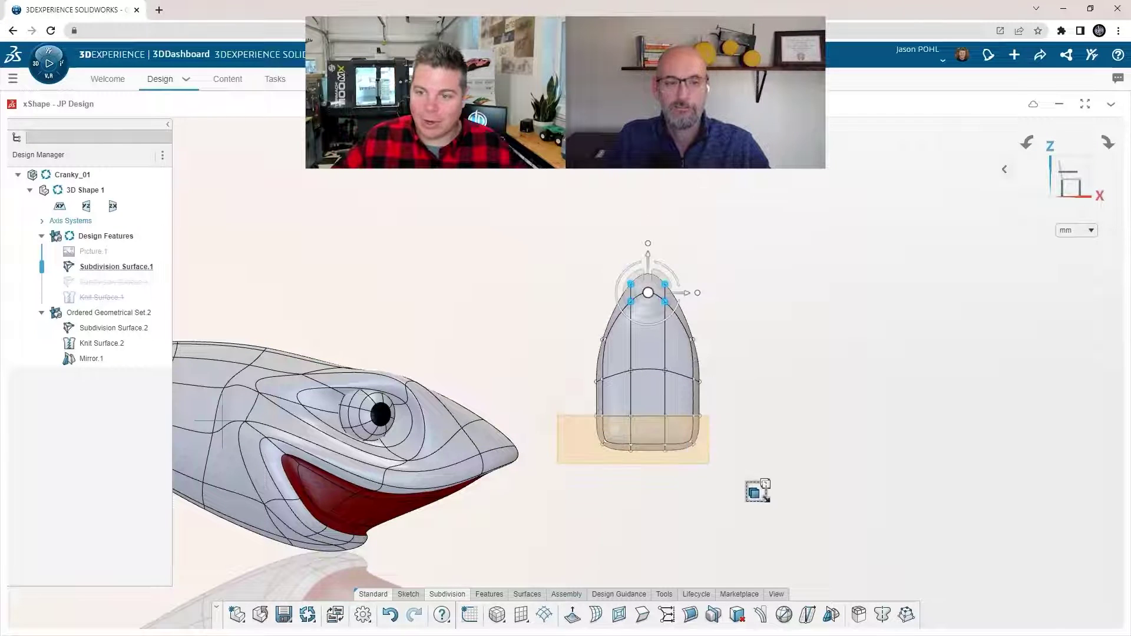
pyautogui.moveTo(748, 483); pyautogui.dragTo(778, 510)
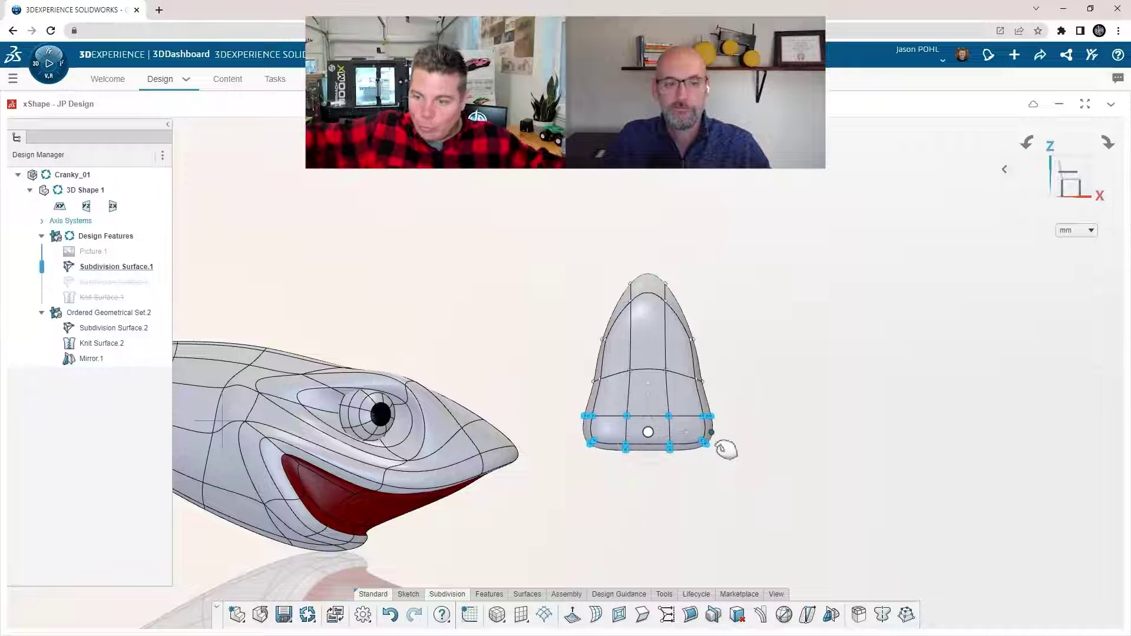
pyautogui.moveTo(713, 360); pyautogui.dragTo(585, 394)
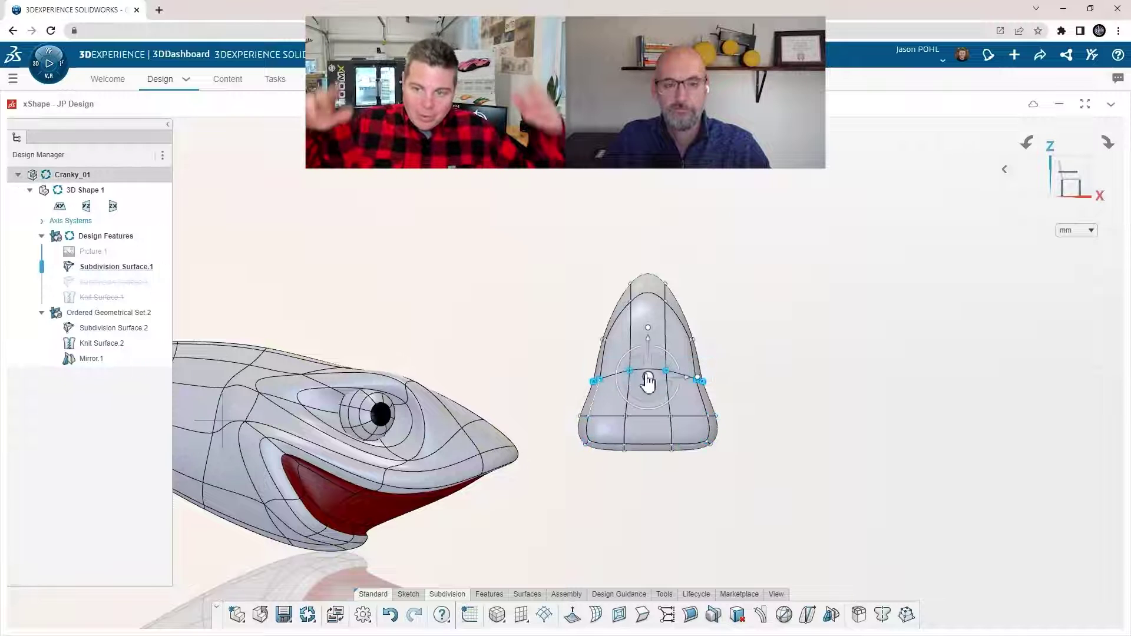
pyautogui.moveTo(707, 389); pyautogui.dragTo(713, 390)
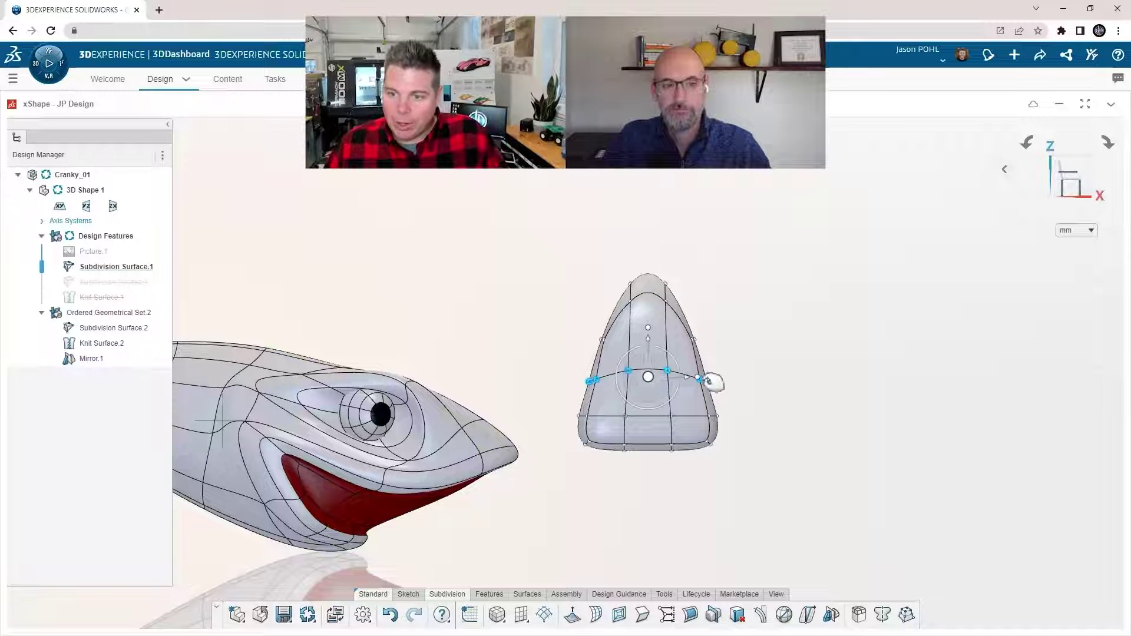
# - Select the whole tooth, scale it down and move it to the mouth opening
pyautogui.moveTo(787, 224); pyautogui.dragTo(574, 475)
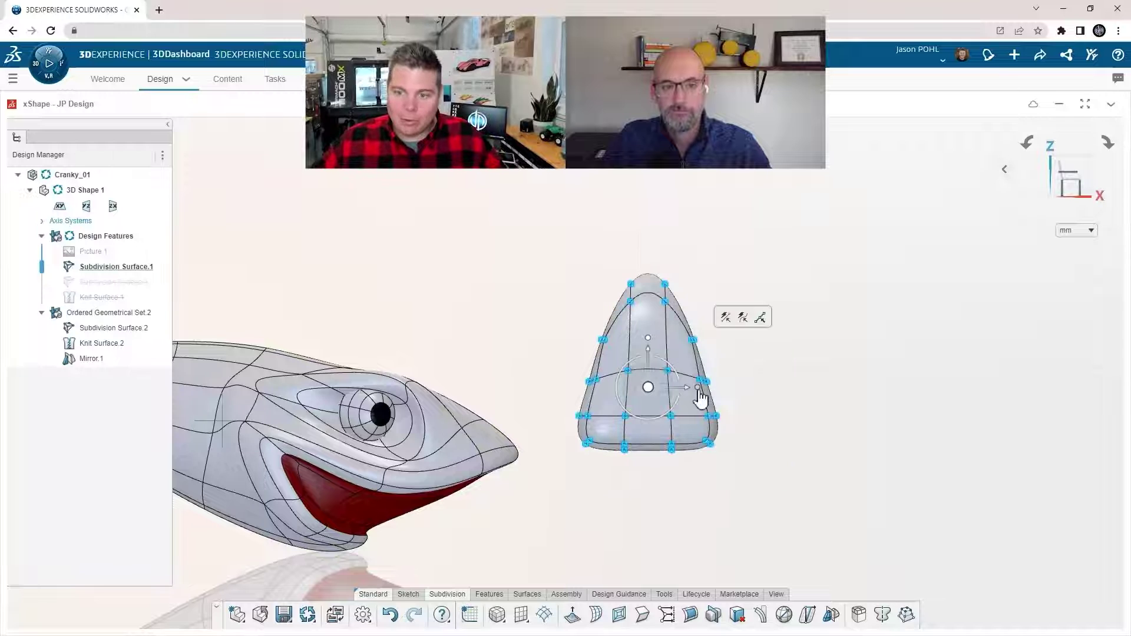
pyautogui.moveTo(706, 402); pyautogui.dragTo(593, 495)
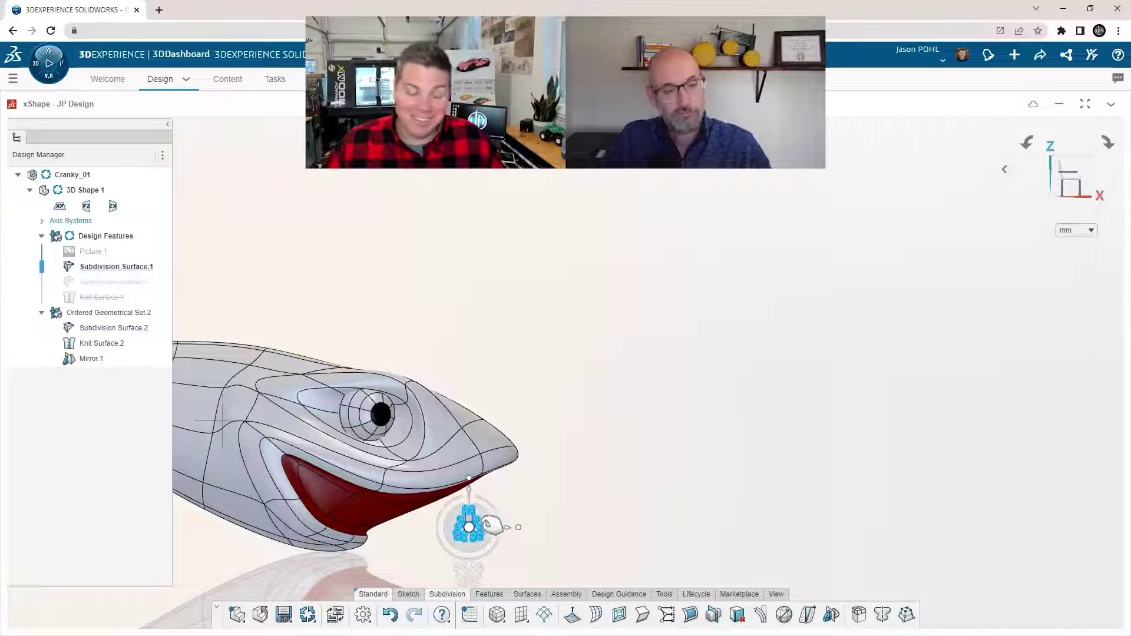
pyautogui.scroll(2, 485, 522)
pyautogui.moveTo(494, 524); pyautogui.dragTo(508, 508)
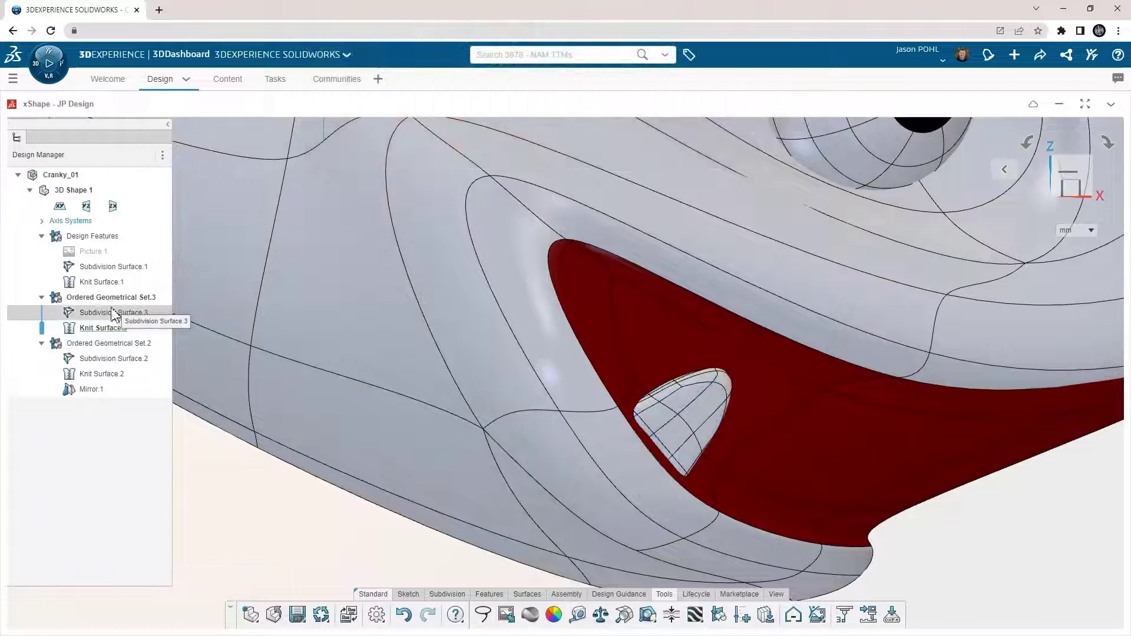
# - Duplicate the tooth's subdivision surface in place at 100 percent scale
pyautogui.click(114, 312)
pyautogui.hotkey('ctrl', 'c')
pyautogui.hotkey('ctrl', 'v')
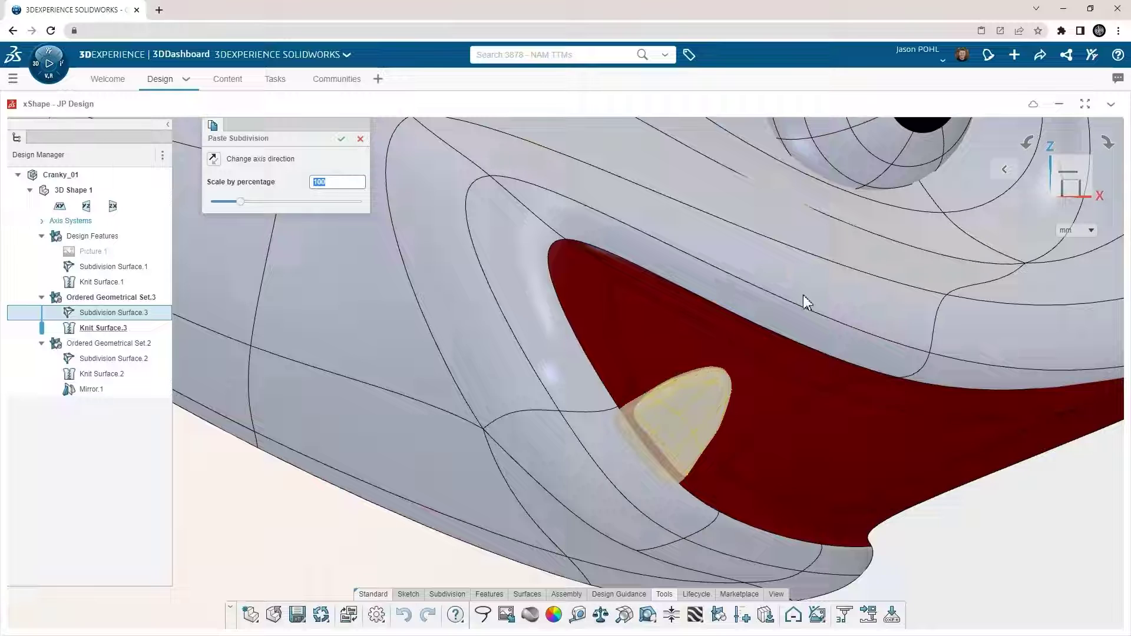
pyautogui.click(342, 142)
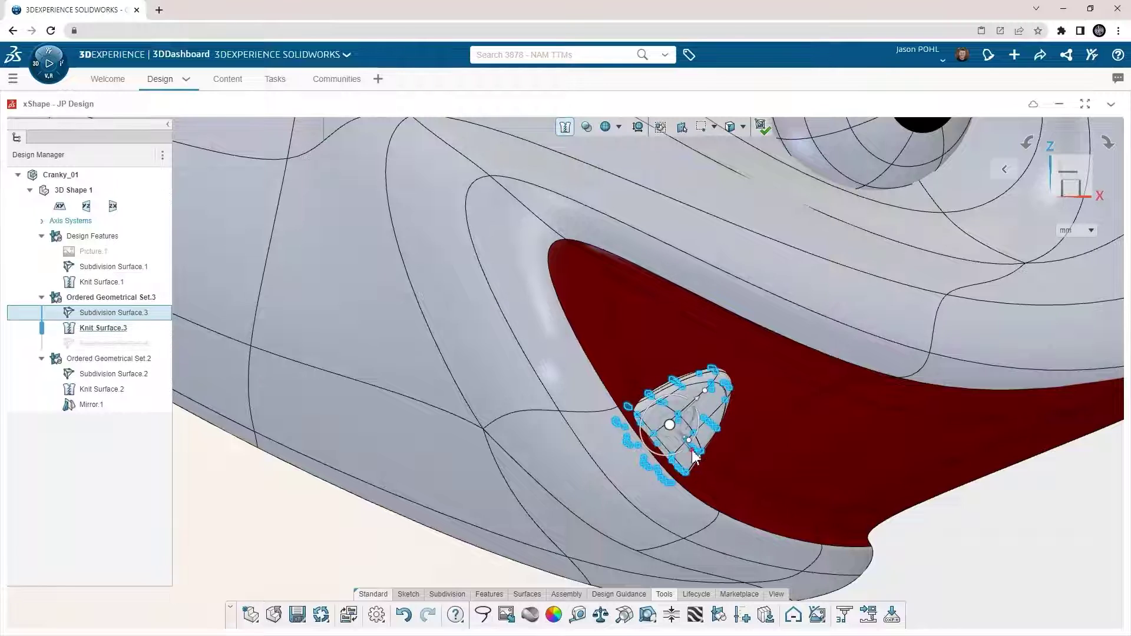
# - Move the duplicate tooth along the lower lip toward the front and seat it beside the first tooth
pyautogui.moveTo(693, 452); pyautogui.dragTo(776, 503)
pyautogui.scroll(-2, 760, 490)
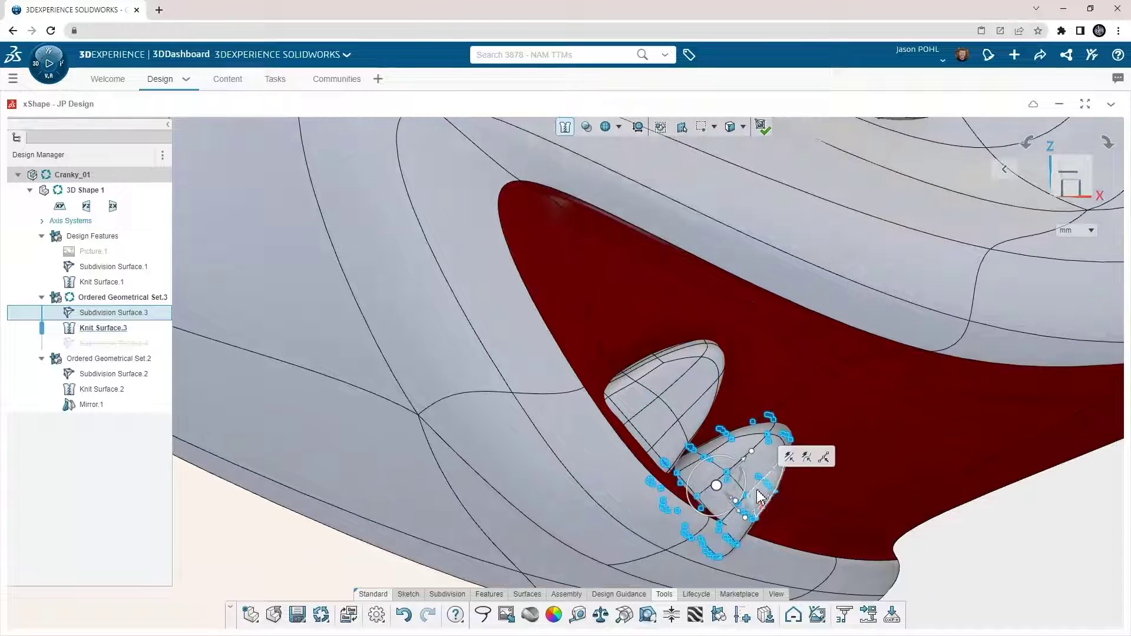
pyautogui.scroll(-2, 752, 494)
pyautogui.moveTo(724, 496); pyautogui.dragTo(695, 439, button='middle')
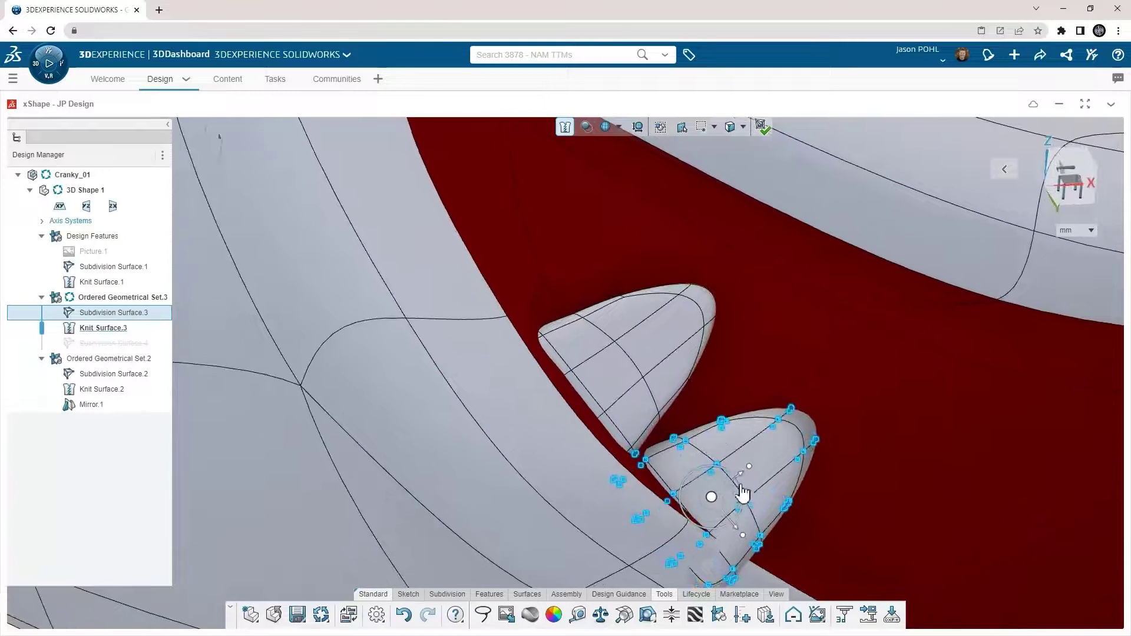
pyautogui.moveTo(756, 503); pyautogui.dragTo(818, 529)
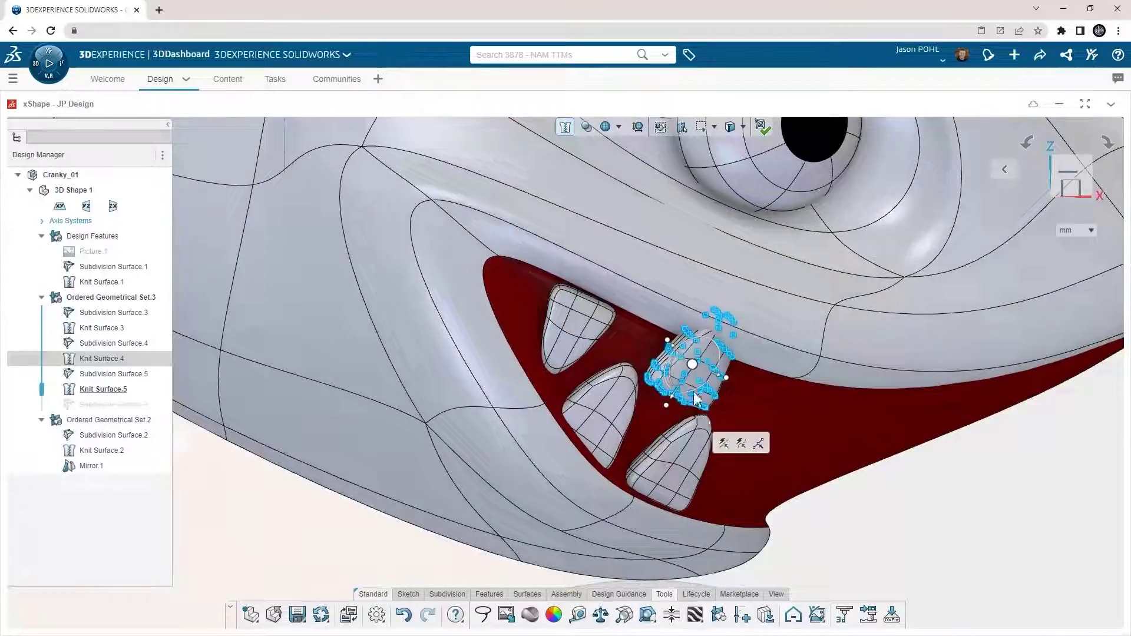
# - Position the flipped tooth copy below the upper lip and adjust its depth inside the mouth
pyautogui.scroll(1, 697, 377)
pyautogui.moveTo(695, 361); pyautogui.dragTo(595, 606)
pyautogui.scroll(3, 682, 384)
pyautogui.moveTo(682, 384); pyautogui.dragTo(621, 420, button='middle')
pyautogui.scroll(-3, 622, 419)
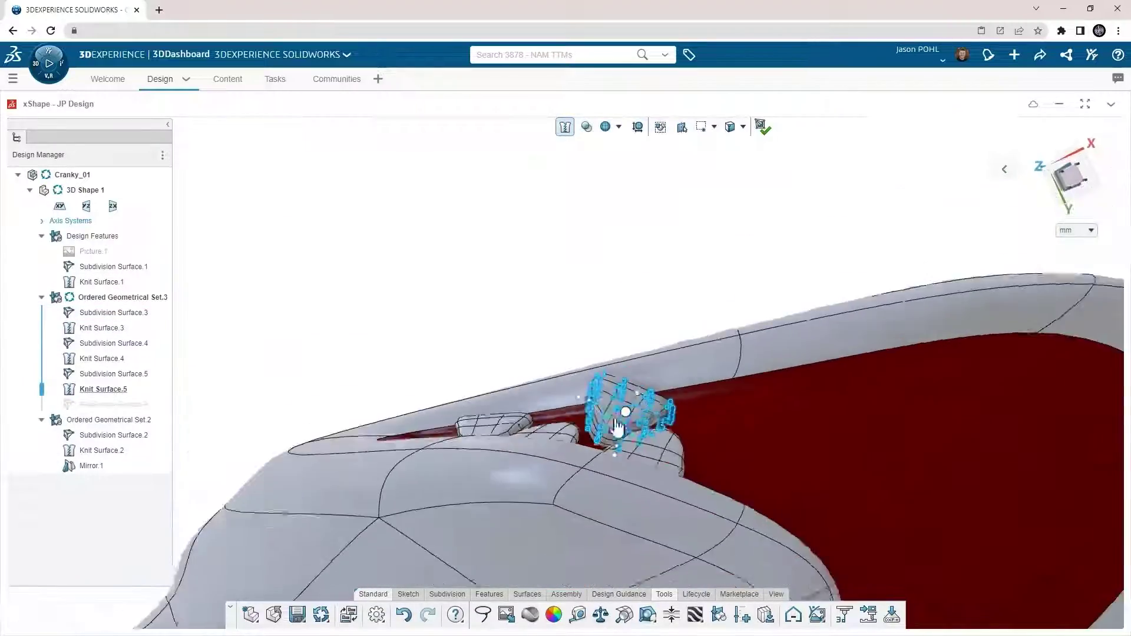
pyautogui.moveTo(616, 406); pyautogui.dragTo(618, 392)
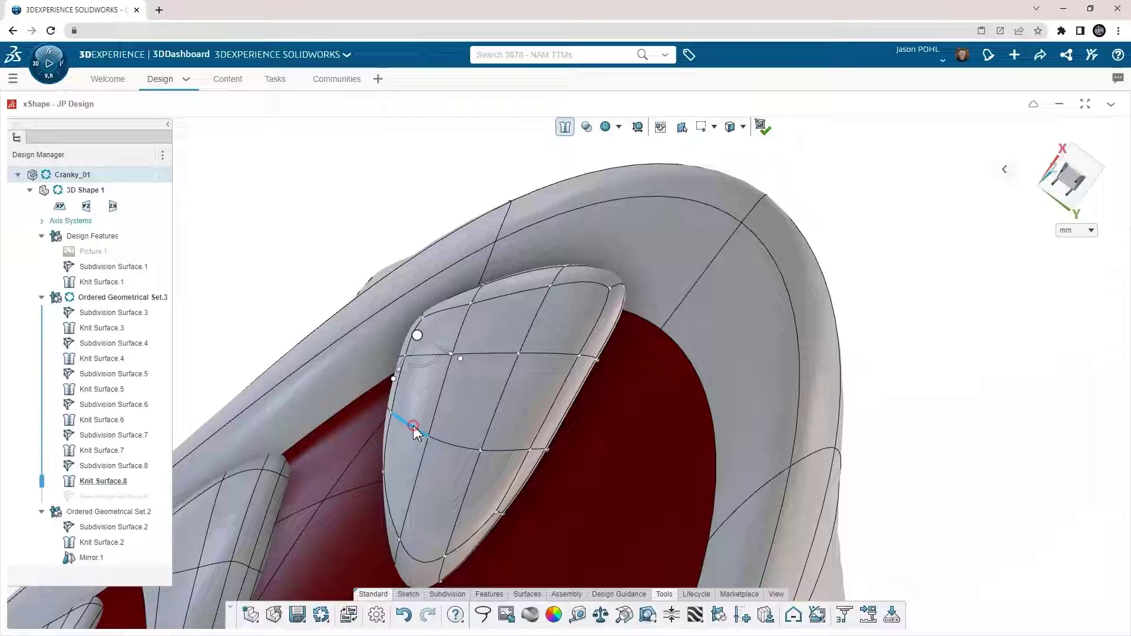
# - Adjust the edge loop across the middle of the large tooth at the front of the lower lip
pyautogui.doubleClick(415, 434)
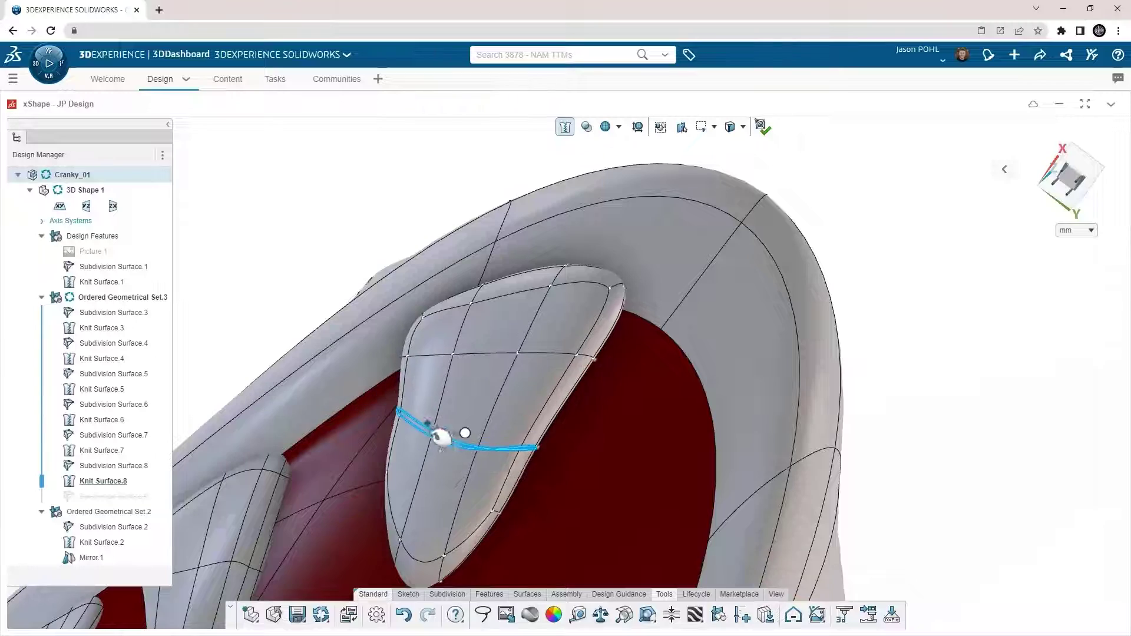
pyautogui.moveTo(783, 229); pyautogui.dragTo(380, 584)
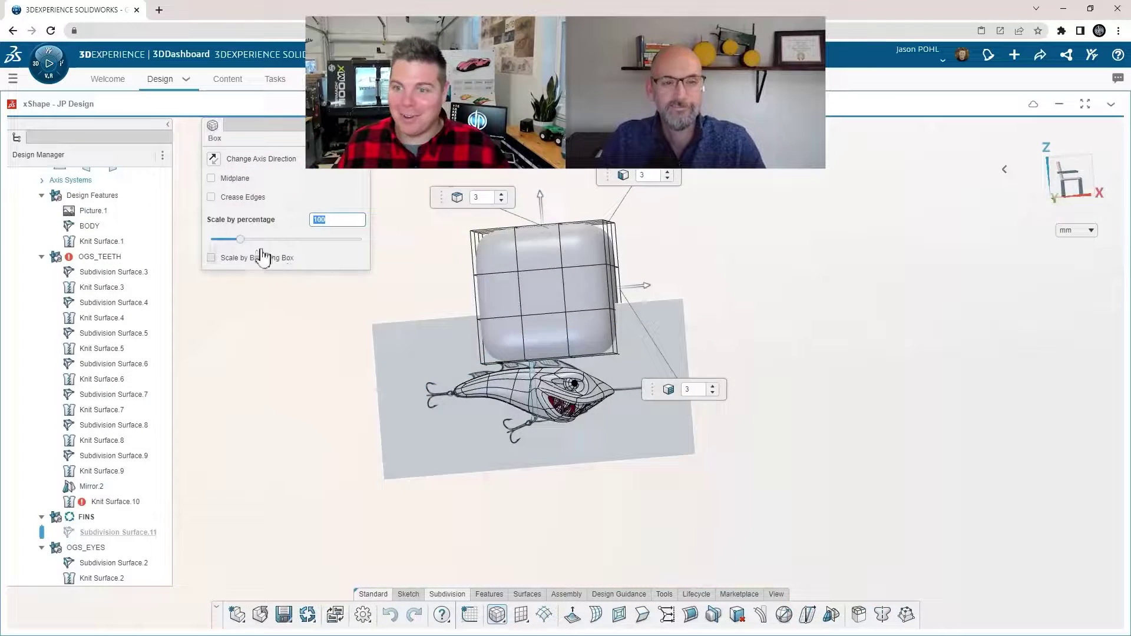
# - Create a midplane subdivision box at 100 percent scale, shrink it and place it over the sketched front dorsal fin
pyautogui.click(229, 179)
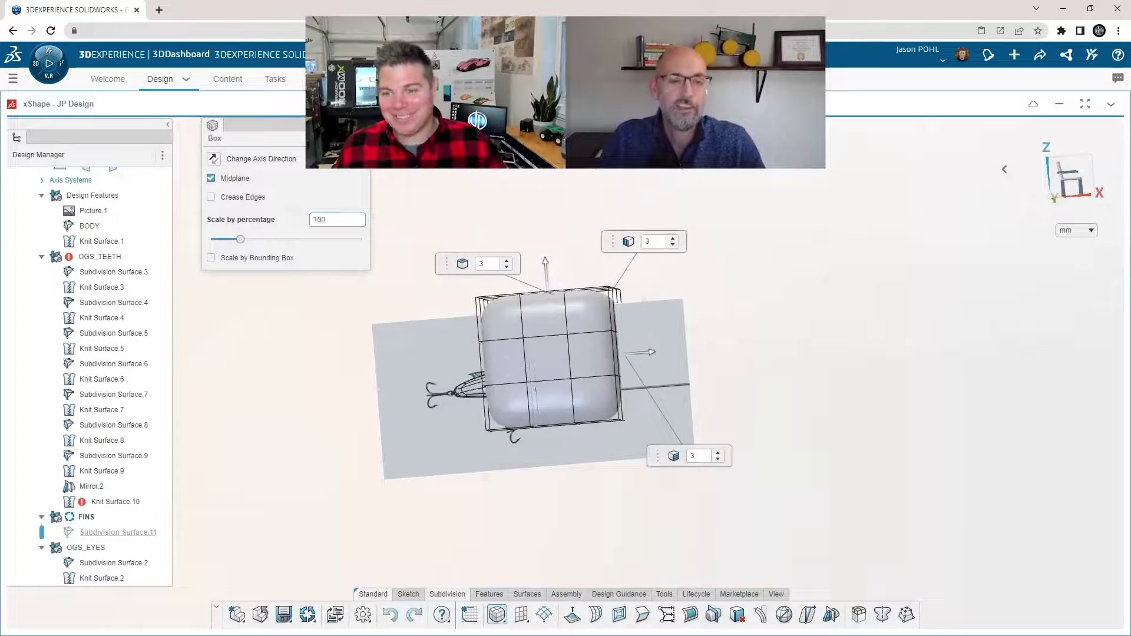
pyautogui.click(347, 126)
pyautogui.click(1053, 200)
pyautogui.scroll(-3, 578, 359)
pyautogui.moveTo(564, 320); pyautogui.dragTo(560, 236)
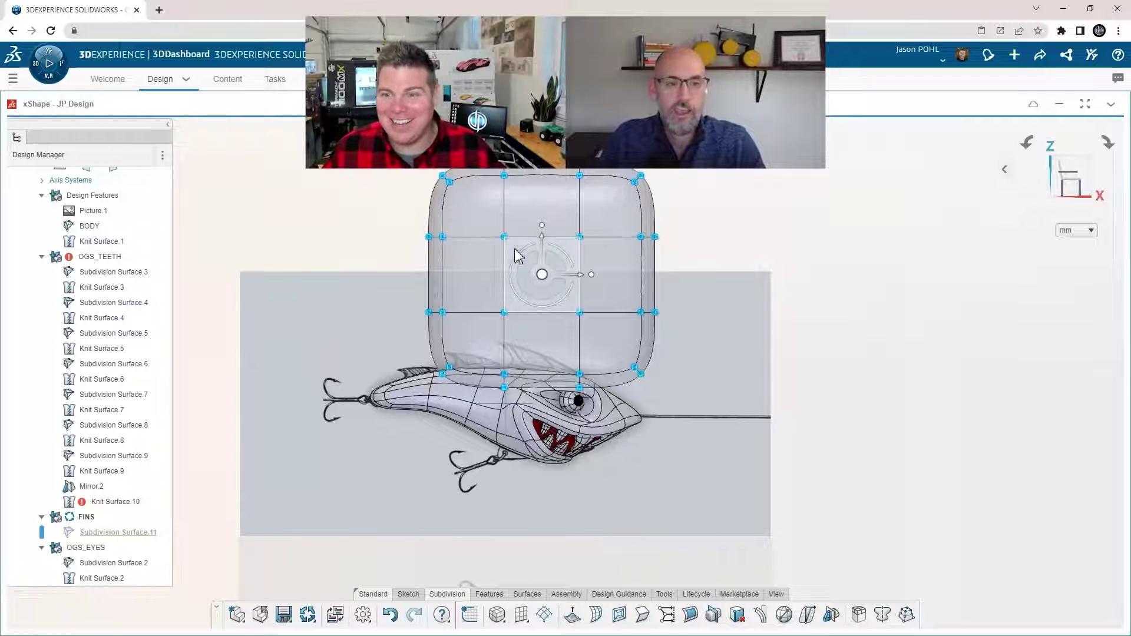
pyautogui.moveTo(592, 274); pyautogui.dragTo(558, 358)
pyautogui.scroll(-3, 549, 352)
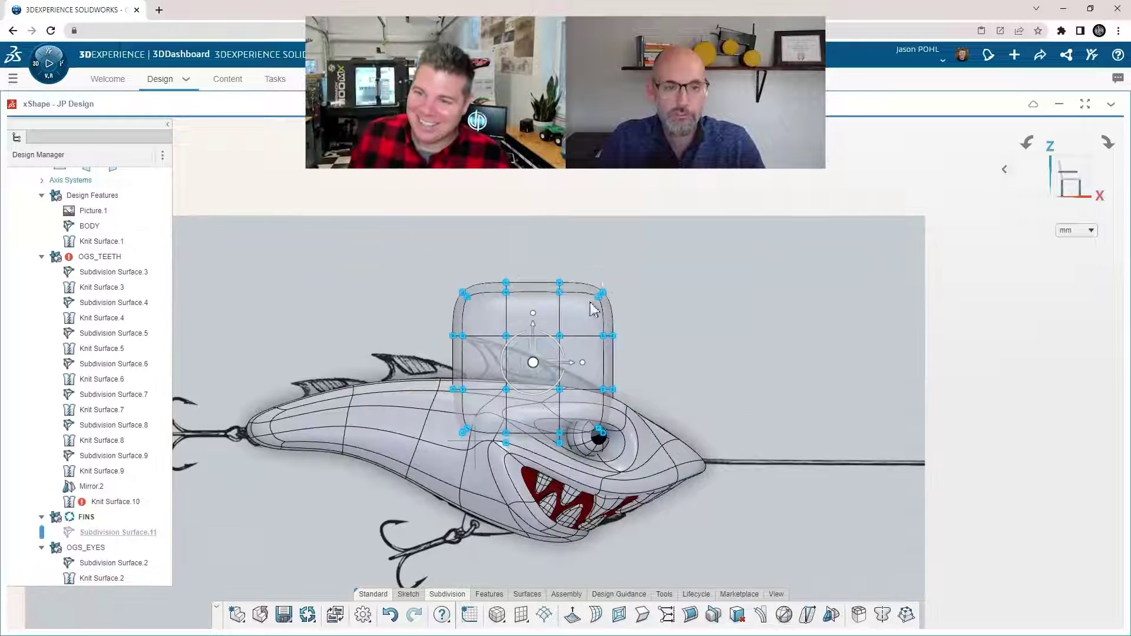
# - Raise the box's upper rear corner and pull its upper front points down to form a sloping fin
pyautogui.moveTo(463, 293); pyautogui.dragTo(510, 290)
pyautogui.moveTo(529, 270); pyautogui.dragTo(530, 238)
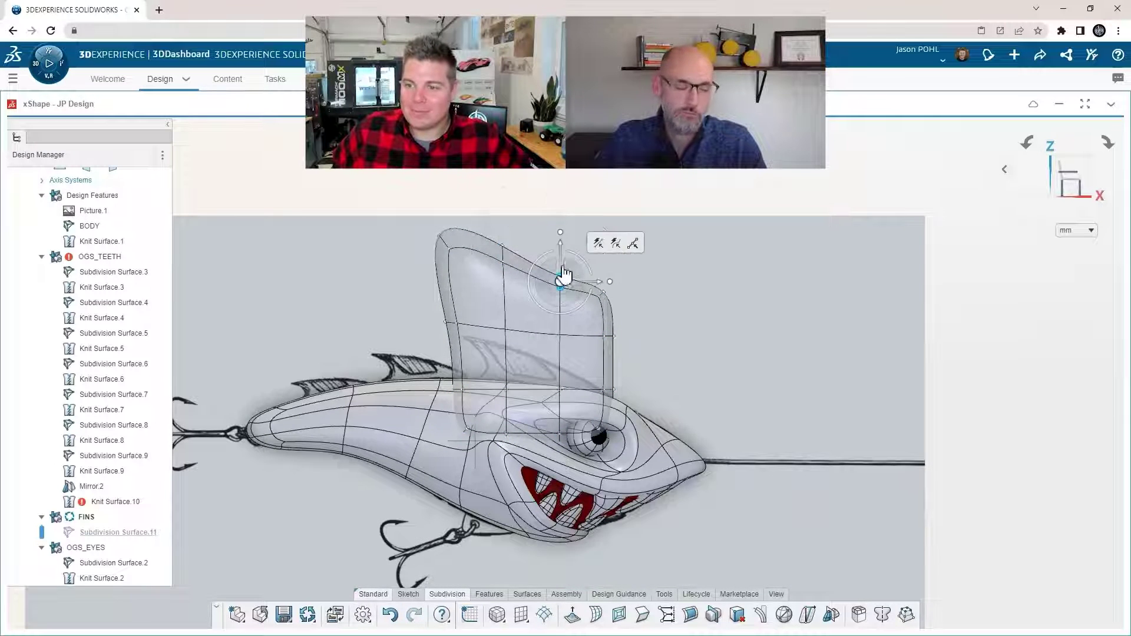
pyautogui.scroll(-1, 577, 278)
pyautogui.moveTo(748, 197); pyautogui.dragTo(533, 361)
pyautogui.moveTo(599, 302); pyautogui.dragTo(594, 341)
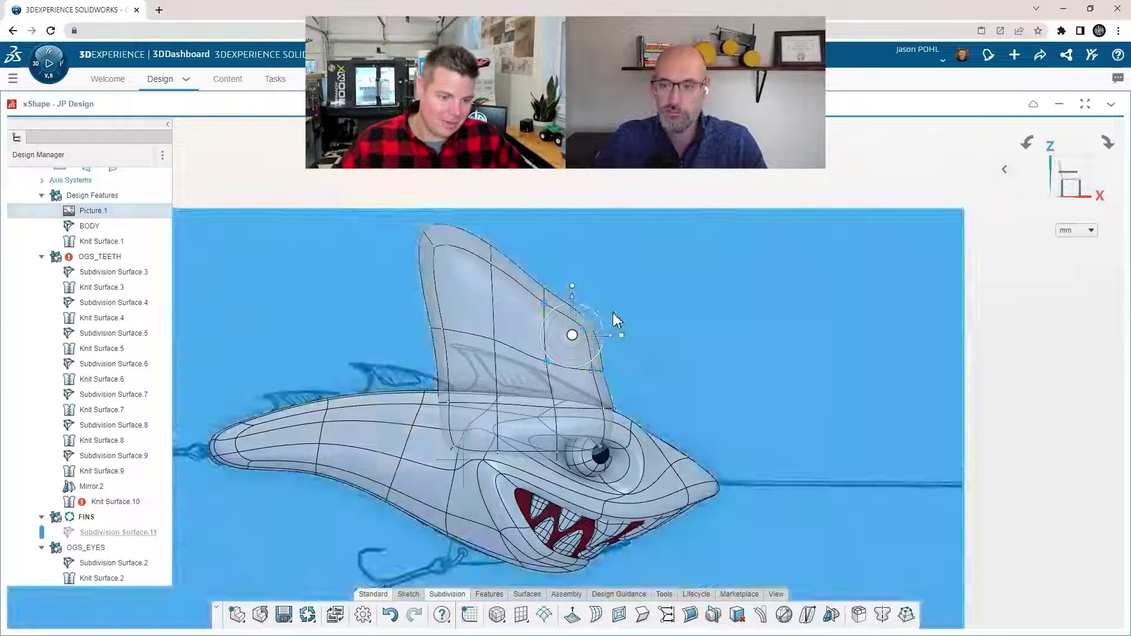
# - Refine the fin's leading edge and tip by moving their control points into a smooth curved slope
pyautogui.scroll(-3, 600, 346)
pyautogui.scroll(2, 598, 341)
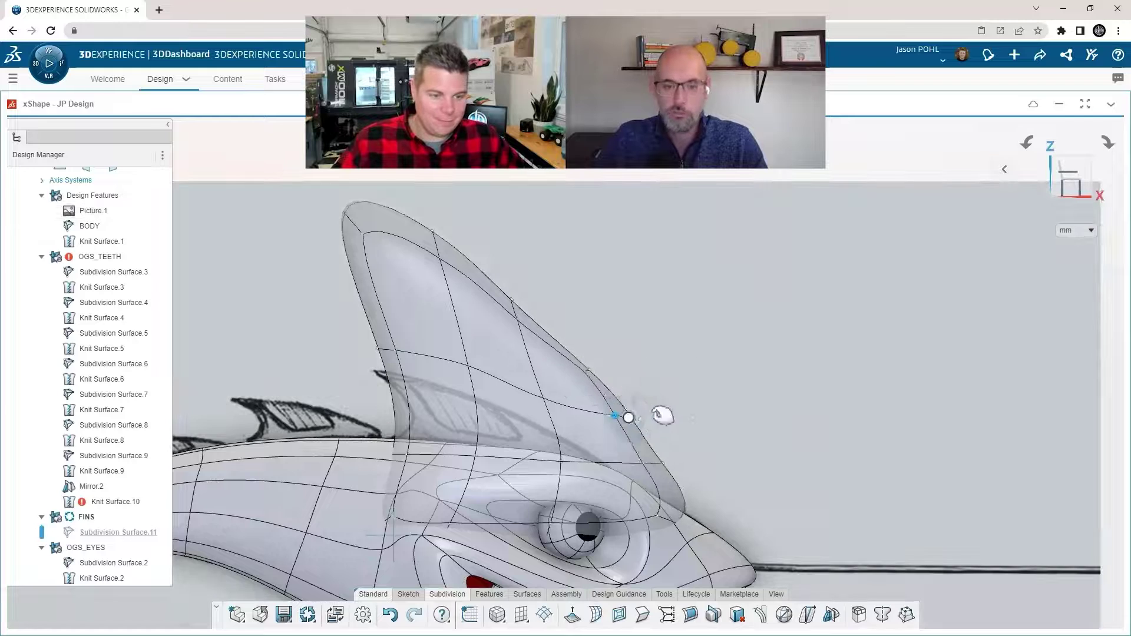
pyautogui.moveTo(663, 415); pyautogui.dragTo(651, 429)
pyautogui.moveTo(472, 209); pyautogui.dragTo(412, 289)
pyautogui.moveTo(426, 247); pyautogui.dragTo(409, 241)
pyautogui.moveTo(543, 261); pyautogui.dragTo(500, 302)
# - Scale the whole fin down toward the sketch and pull its lower front points onto the forehead
pyautogui.scroll(1, 670, 317)
pyautogui.moveTo(642, 459); pyautogui.dragTo(727, 202, button='middle')
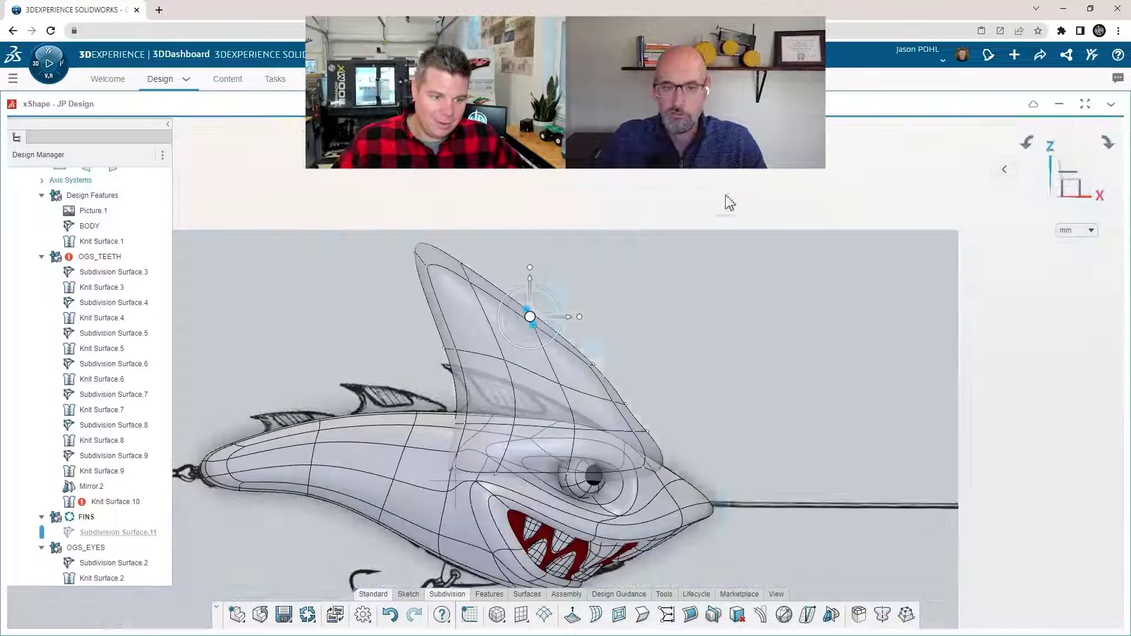
pyautogui.moveTo(734, 189); pyautogui.dragTo(284, 546)
pyautogui.moveTo(537, 330); pyautogui.dragTo(553, 380)
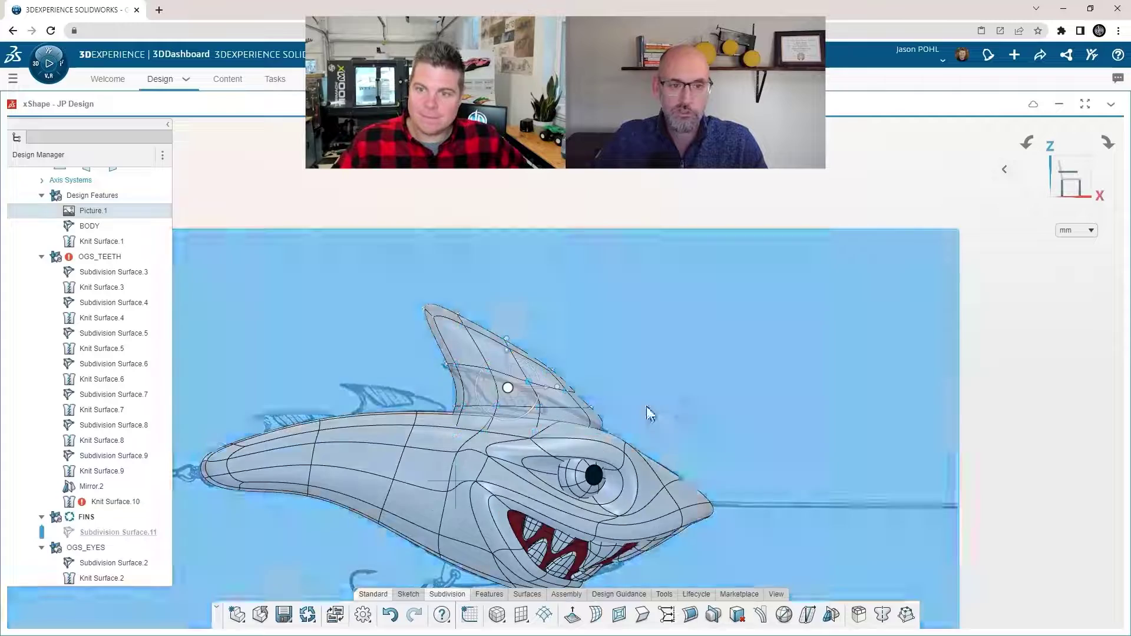
pyautogui.moveTo(646, 407); pyautogui.dragTo(577, 443)
pyautogui.scroll(2, 577, 430)
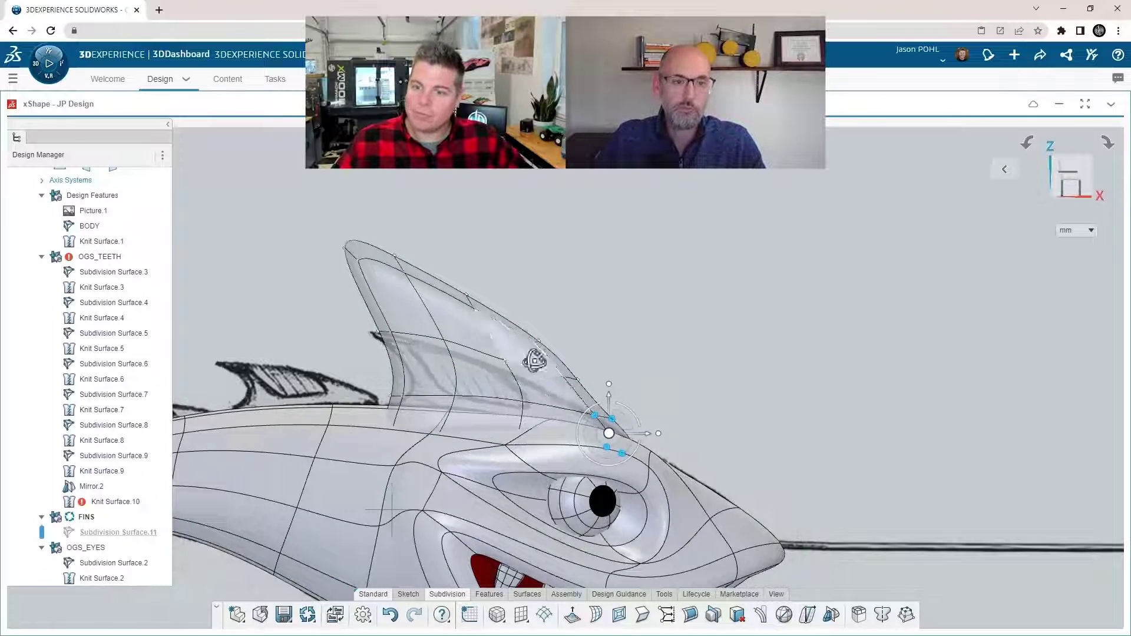
# - Thin the fin in the front view by moving its side control points toward the symmetry plane
pyautogui.moveTo(623, 415); pyautogui.dragTo(461, 372, button='middle')
pyautogui.moveTo(731, 343); pyautogui.dragTo(757, 338, button='middle')
pyautogui.moveTo(473, 268); pyautogui.dragTo(568, 558)
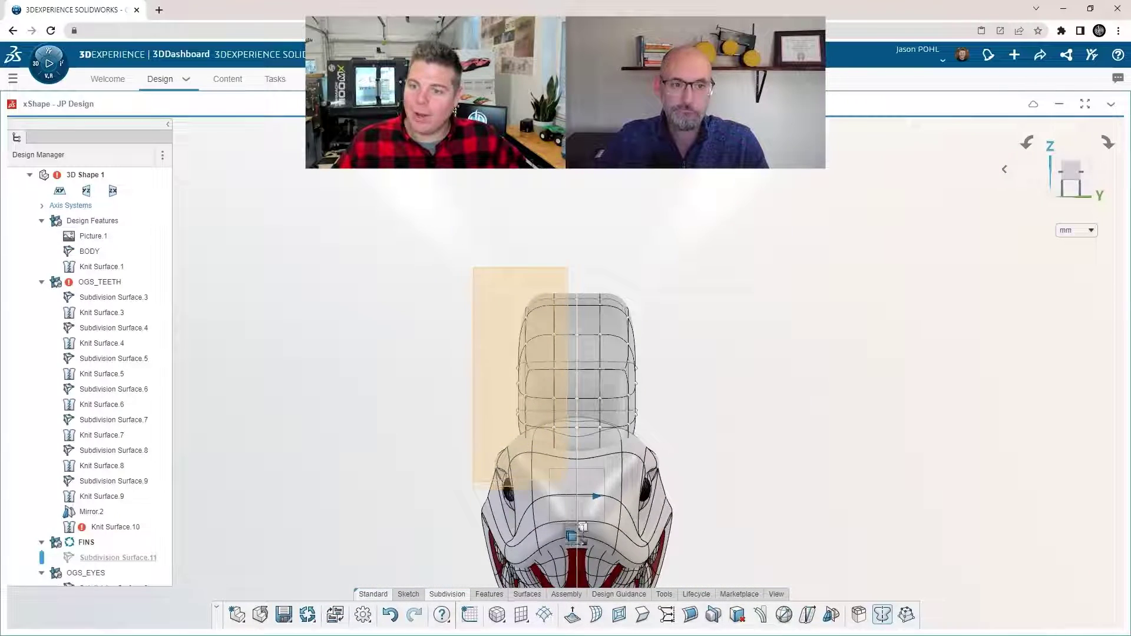
pyautogui.moveTo(580, 402); pyautogui.dragTo(599, 404)
pyautogui.moveTo(510, 258); pyautogui.dragTo(557, 516)
pyautogui.moveTo(585, 403); pyautogui.dragTo(608, 401)
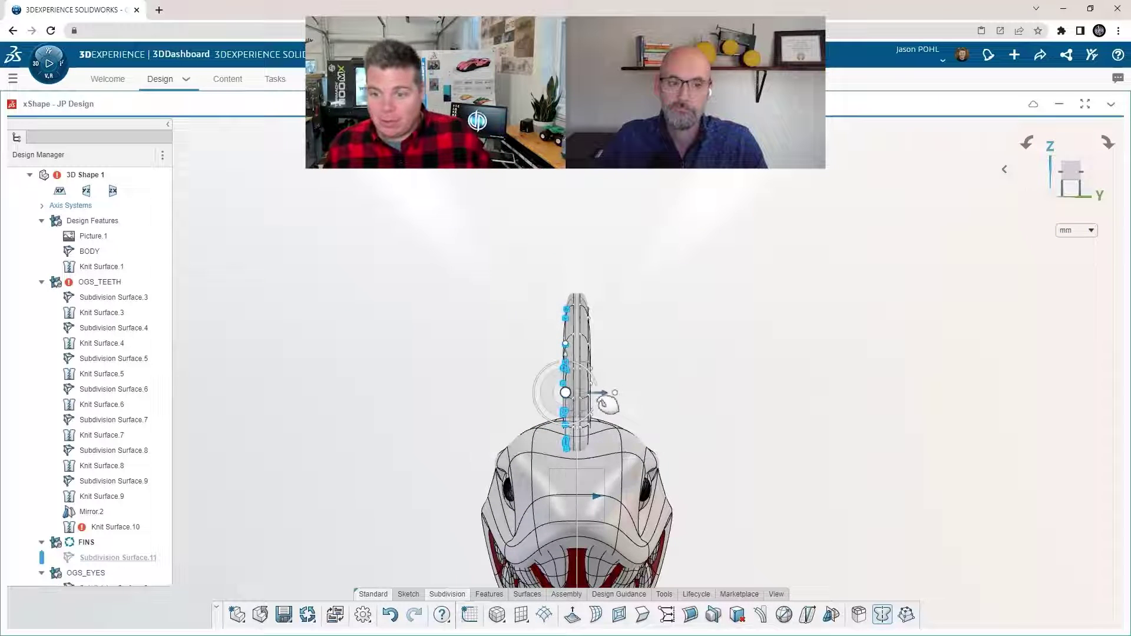
# - Pull the fin's tip backward and lower the fin toward the reference sketch
pyautogui.scroll(-2, 614, 393)
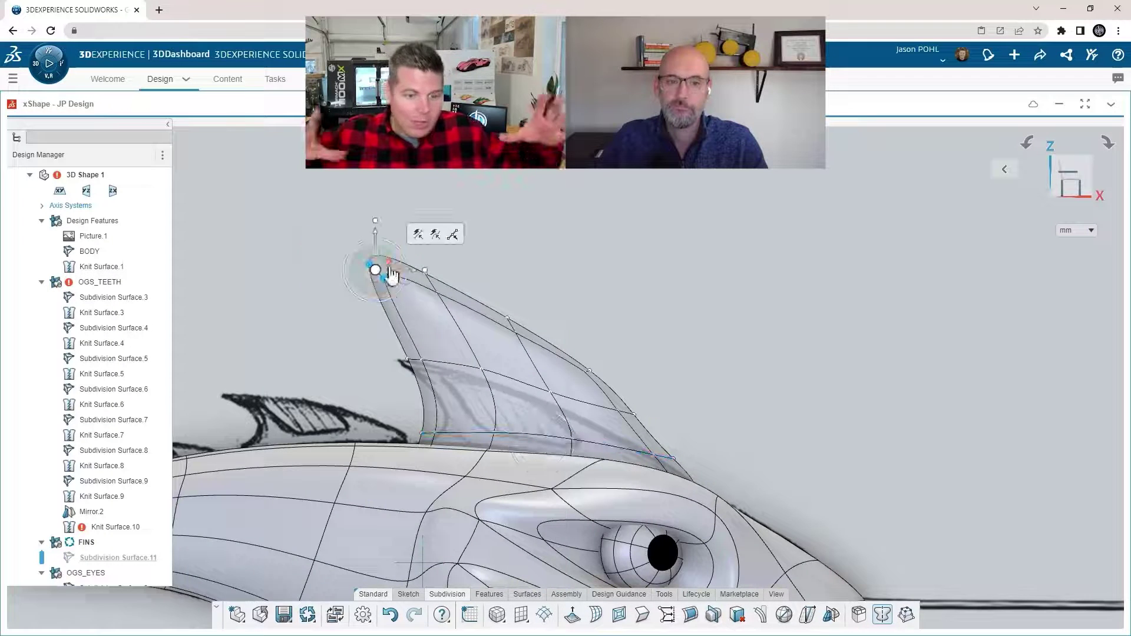
pyautogui.moveTo(390, 274); pyautogui.dragTo(380, 316)
pyautogui.scroll(-2, 606, 407)
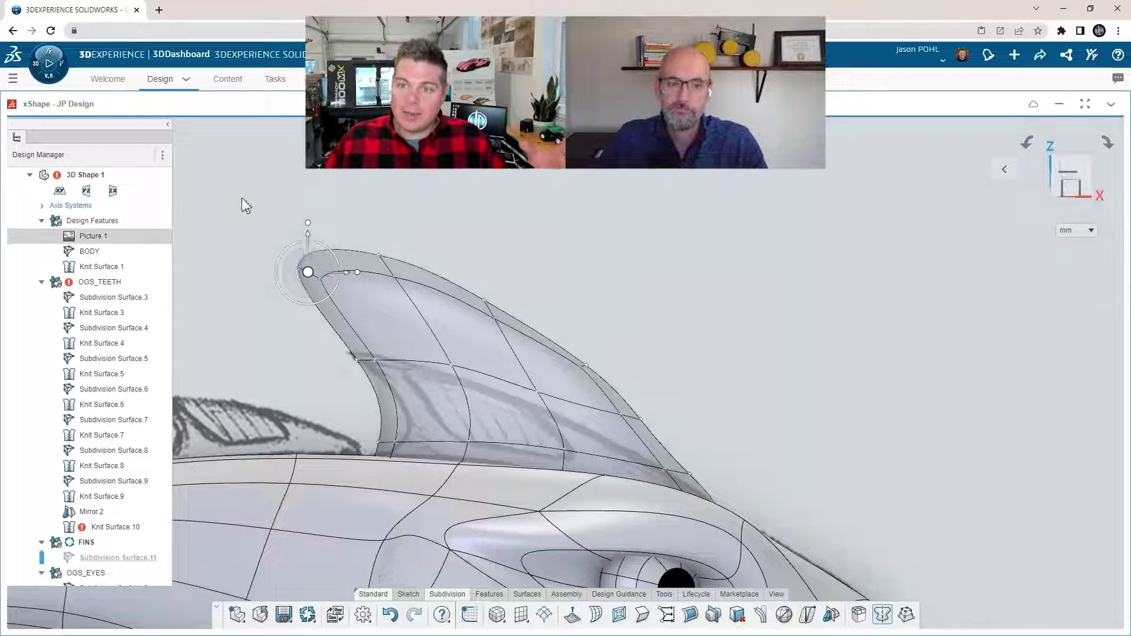
pyautogui.moveTo(242, 201); pyautogui.dragTo(720, 439)
pyautogui.moveTo(480, 331); pyautogui.dragTo(519, 383, button='middle')
# - Lower the control points along the fin's leading edge and tip to follow the sketched outline
pyautogui.moveTo(521, 383); pyautogui.dragTo(518, 379)
pyautogui.moveTo(644, 366); pyautogui.dragTo(602, 414)
pyautogui.scroll(-2, 603, 412)
pyautogui.moveTo(520, 282); pyautogui.dragTo(499, 394)
pyautogui.moveTo(371, 190); pyautogui.dragTo(312, 285)
pyautogui.moveTo(321, 268); pyautogui.dragTo(392, 375)
pyautogui.click(265, 299)
# - Shift the inner control points along the fin's rear edge forward at the base, middle and tip
pyautogui.scroll(2, 265, 299)
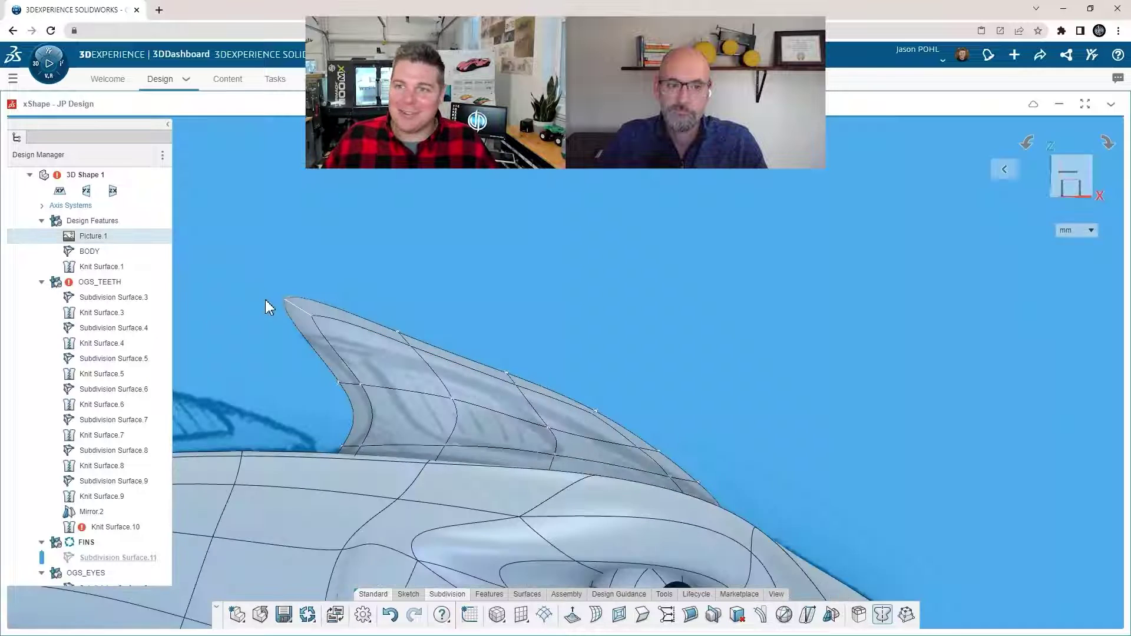
pyautogui.scroll(-1, 265, 299)
pyautogui.moveTo(266, 278); pyautogui.dragTo(438, 411)
pyautogui.scroll(-1, 356, 329)
pyautogui.scroll(1, 404, 506)
pyautogui.moveTo(354, 471); pyautogui.dragTo(439, 498)
pyautogui.moveTo(384, 396); pyautogui.dragTo(447, 429)
pyautogui.moveTo(337, 326); pyautogui.dragTo(386, 372)
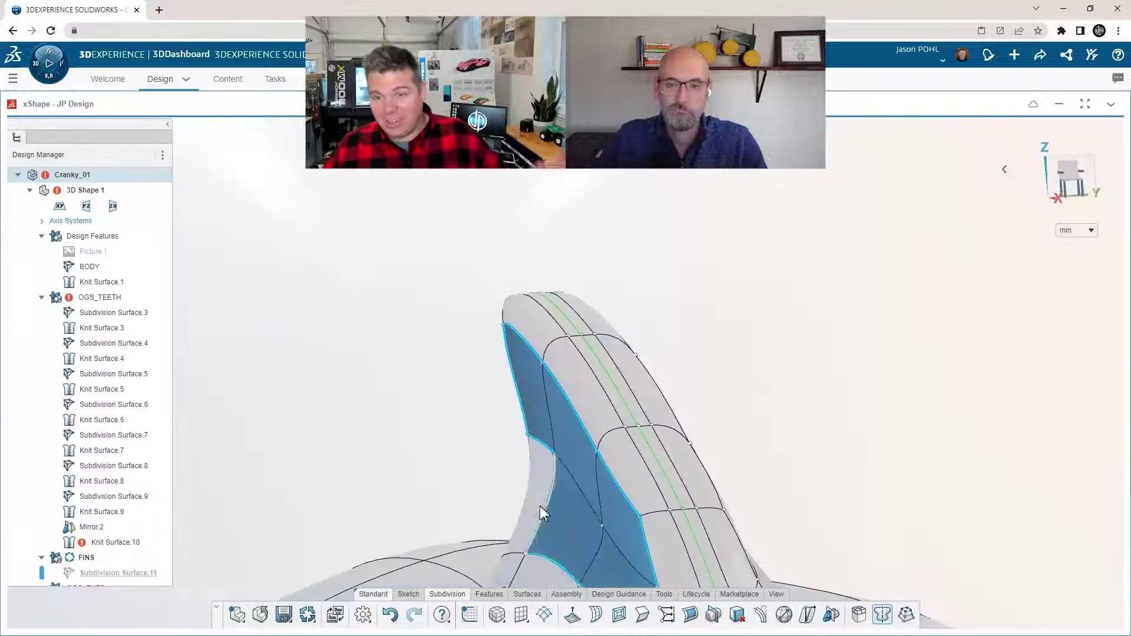
# - Move the selected faces on the fin's side toward the symmetry plane in the front view
pyautogui.moveTo(540, 506); pyautogui.dragTo(691, 505, button='middle')
pyautogui.scroll(-2, 691, 505)
pyautogui.keyDown('ctrl'); pyautogui.click(501, 518); pyautogui.keyUp('ctrl')
pyautogui.moveTo(500, 518)
pyautogui.mouseDown(button='middle')
pyautogui.moveTo(525, 443)
pyautogui.moveTo(659, 422)
pyautogui.mouseUp(button='middle')
pyautogui.hotkey('ctrl', '1')
pyautogui.moveTo(620, 470)
pyautogui.mouseDown()
pyautogui.moveTo(644, 474)
pyautogui.moveTo(633, 457)
pyautogui.mouseUp()
# - Shift the side control point near the fin's tip inward toward the symmetry plane to thin the tip
pyautogui.click(617, 339)
pyautogui.scroll(-3, 613, 340)
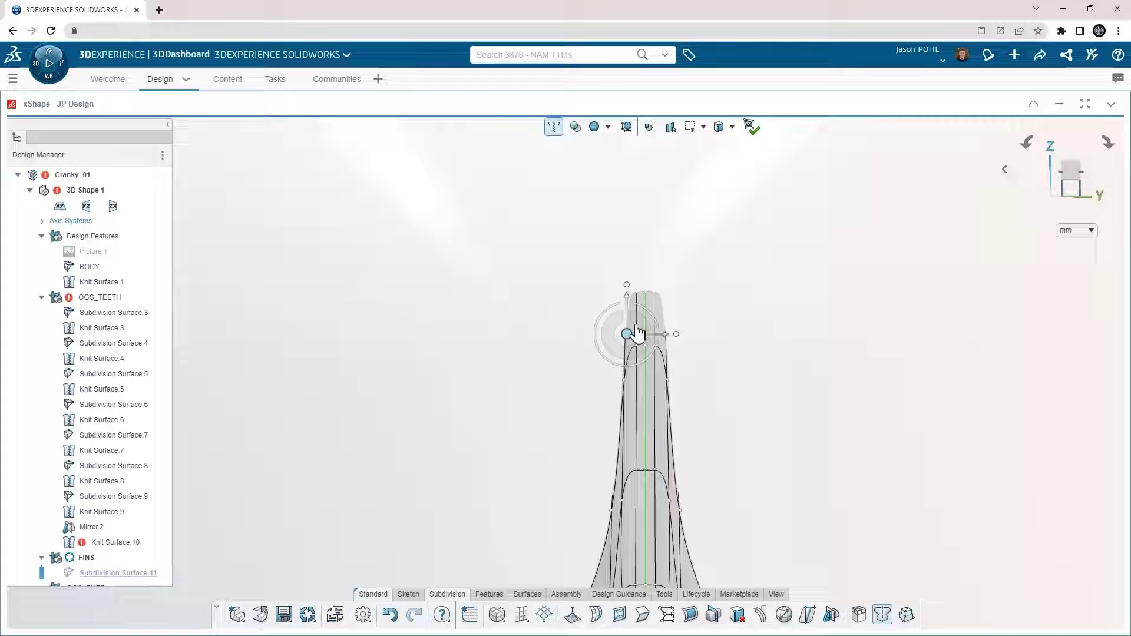
pyautogui.moveTo(647, 334); pyautogui.dragTo(820, 439, button='middle')
pyautogui.click(818, 452)
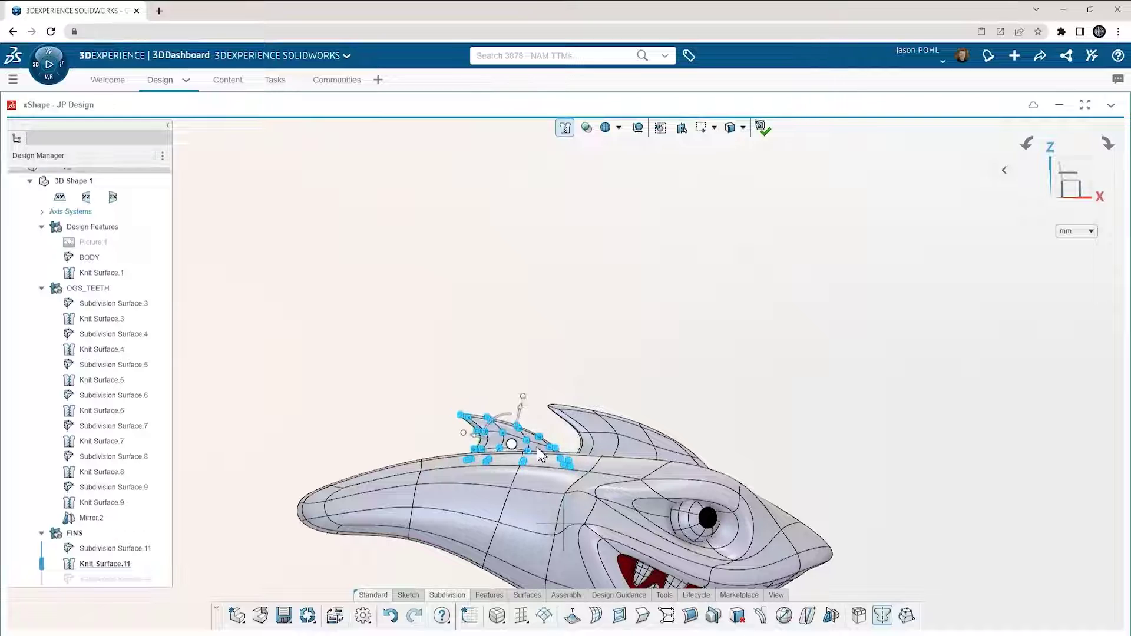
# - Rotate the smaller rear dorsal fin backward and adjust its overall shape to follow the curve of the body's back
pyautogui.moveTo(502, 416); pyautogui.dragTo(445, 442)
pyautogui.scroll(-4, 512, 438)
pyautogui.scroll(3, 445, 442)
pyautogui.moveTo(504, 377); pyautogui.dragTo(512, 387)
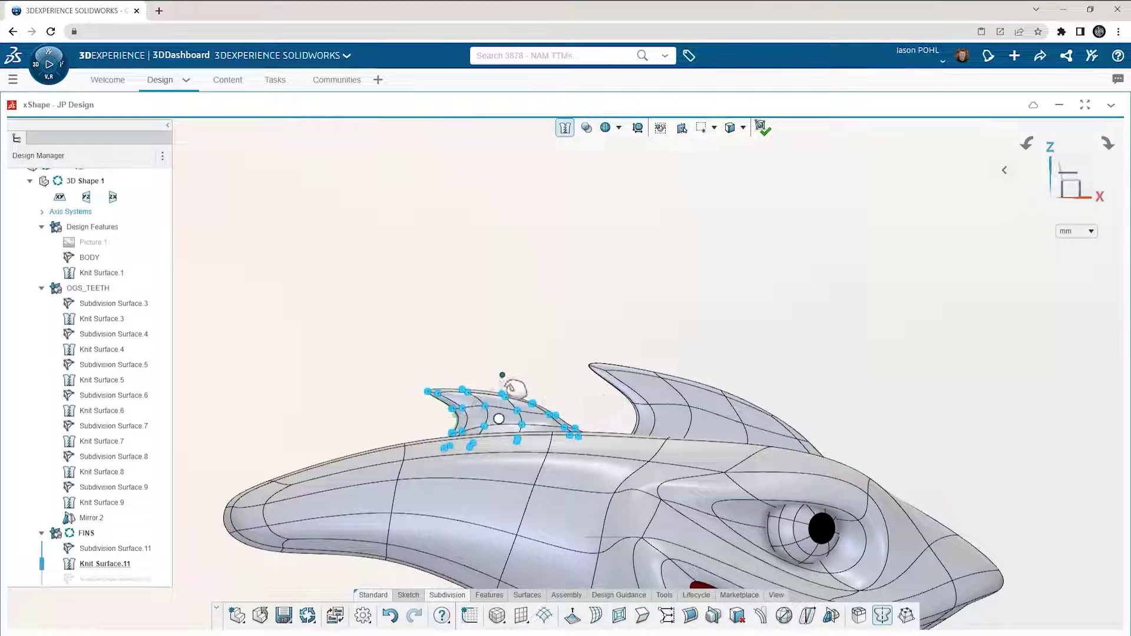
pyautogui.click(487, 358)
# - Raise the middle and rear vertical edge loops of the small fin slightly to smooth its upper curve
pyautogui.scroll(-2, 510, 396)
pyautogui.click(526, 421)
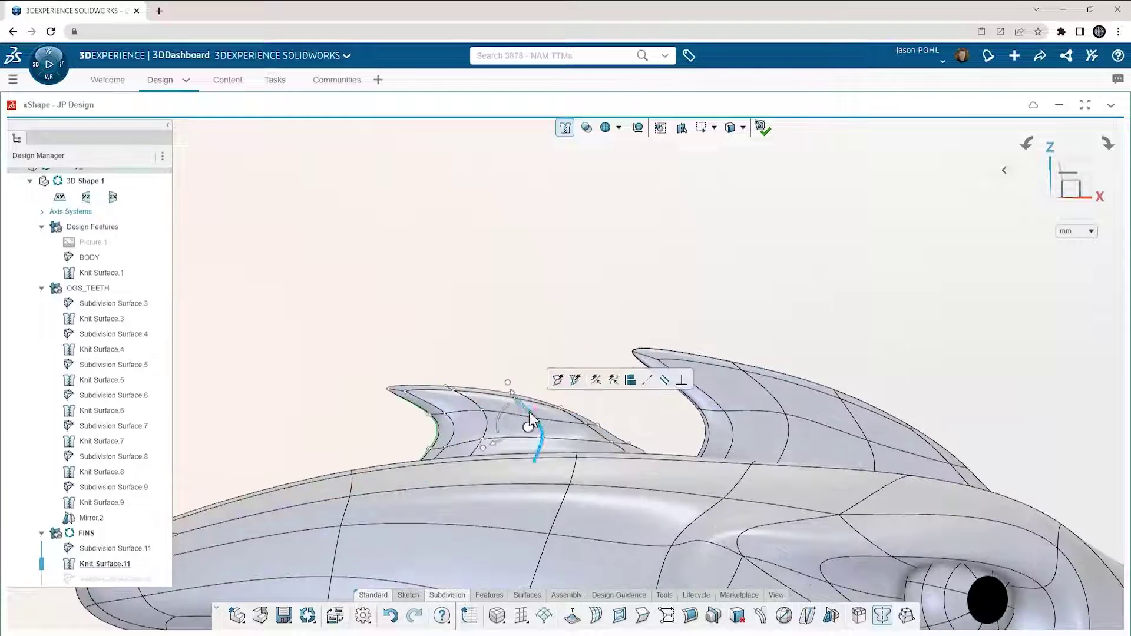
pyautogui.scroll(-3, 525, 411)
pyautogui.moveTo(524, 442); pyautogui.dragTo(524, 433)
pyautogui.click(411, 386)
pyautogui.moveTo(431, 429); pyautogui.dragTo(430, 422)
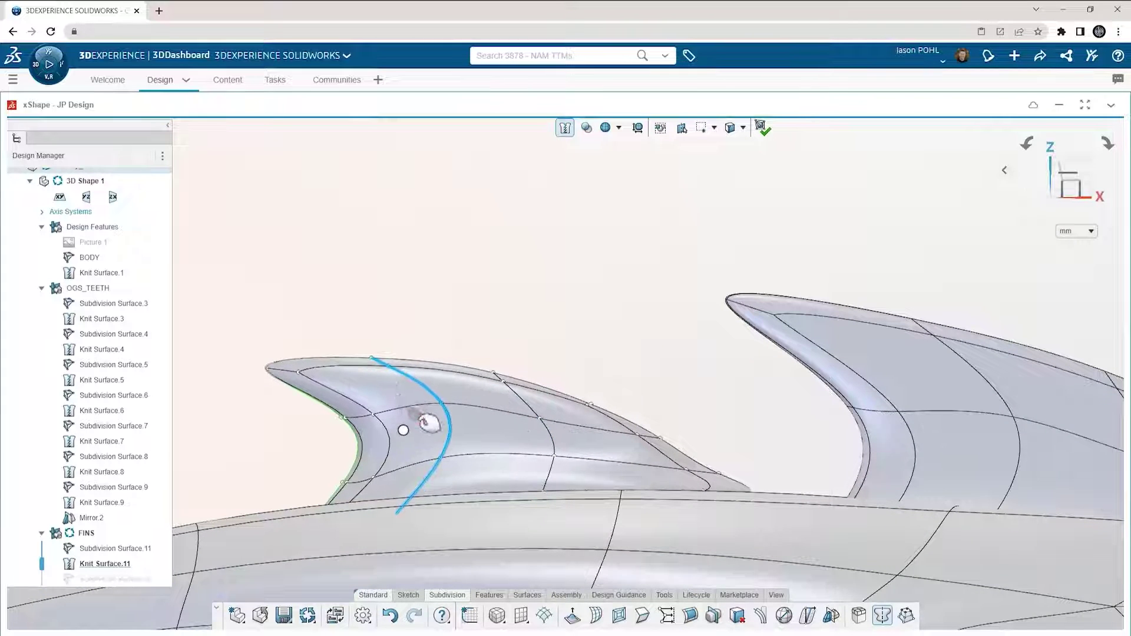
# - Lower the control points along the small fin's bottom horizontal edge toward the body
pyautogui.click(441, 459)
pyautogui.scroll(-2, 445, 463)
pyautogui.moveTo(460, 457); pyautogui.dragTo(462, 487)
pyautogui.moveTo(581, 459); pyautogui.dragTo(591, 483)
# - Pull the front base control points of the small fin forward and down into the body to extend its leading edge
pyautogui.click(787, 497)
pyautogui.moveTo(793, 501); pyautogui.dragTo(844, 551)
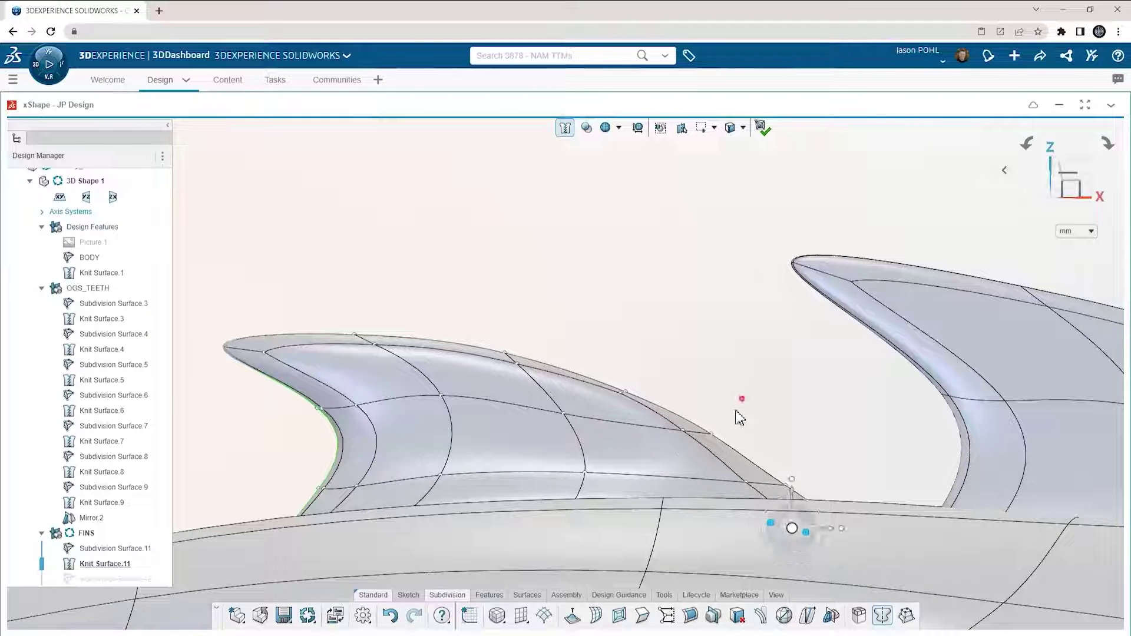
pyautogui.scroll(2, 740, 418)
pyautogui.click(701, 443)
pyautogui.scroll(-5, 729, 298)
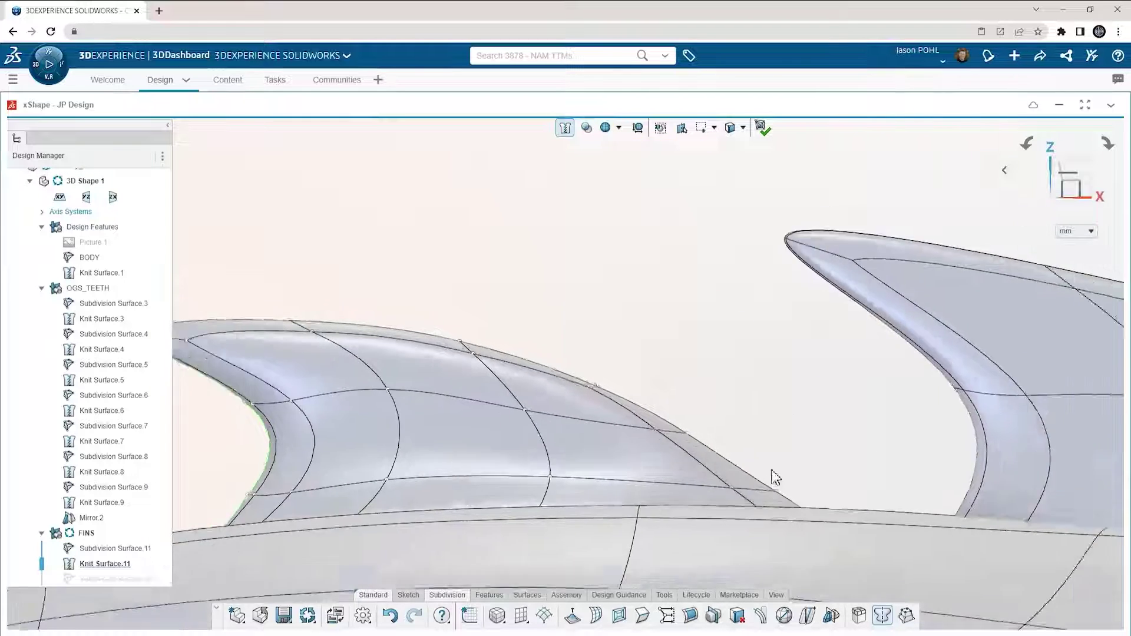